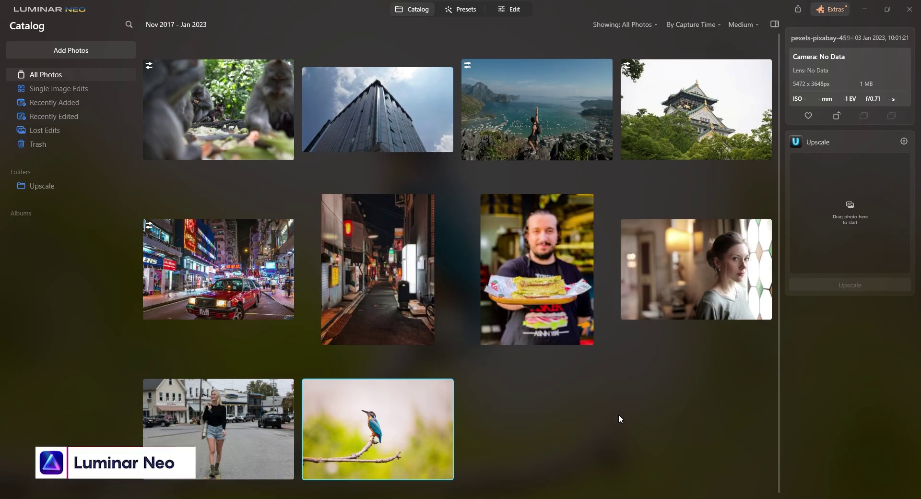
- Select the sandwich portrait and open it in Presets
click(363, 124)
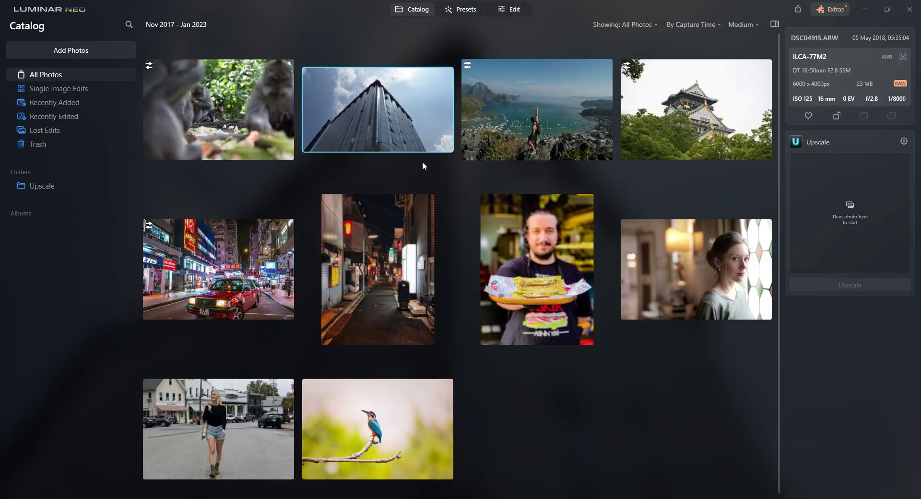
click(598, 254)
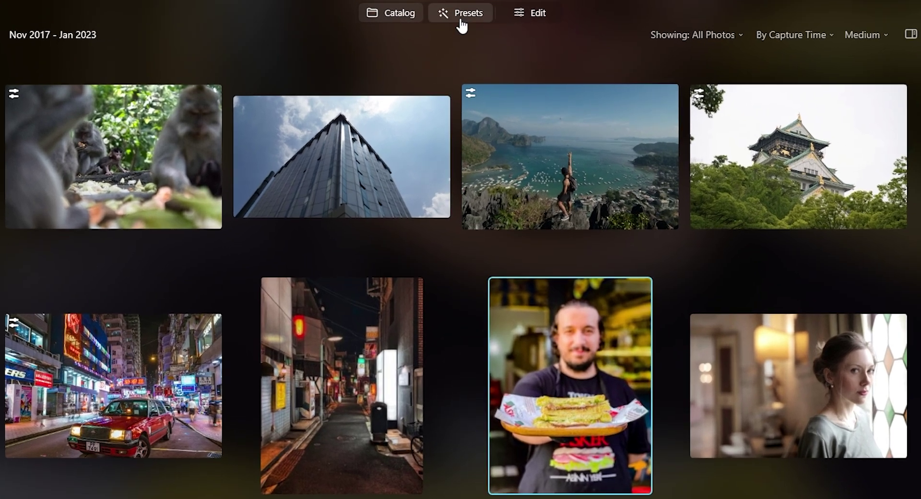
click(461, 11)
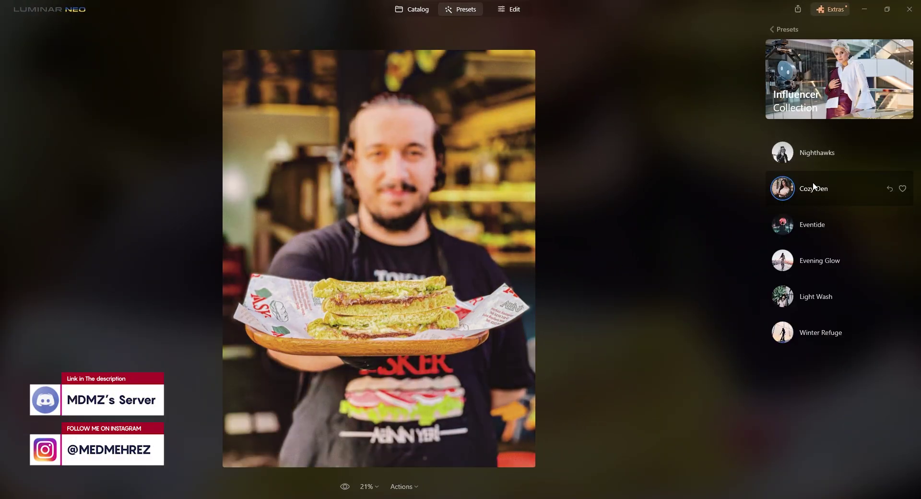
- Try the Light Wash and Eventide presets, then revert the photo to its original
click(815, 295)
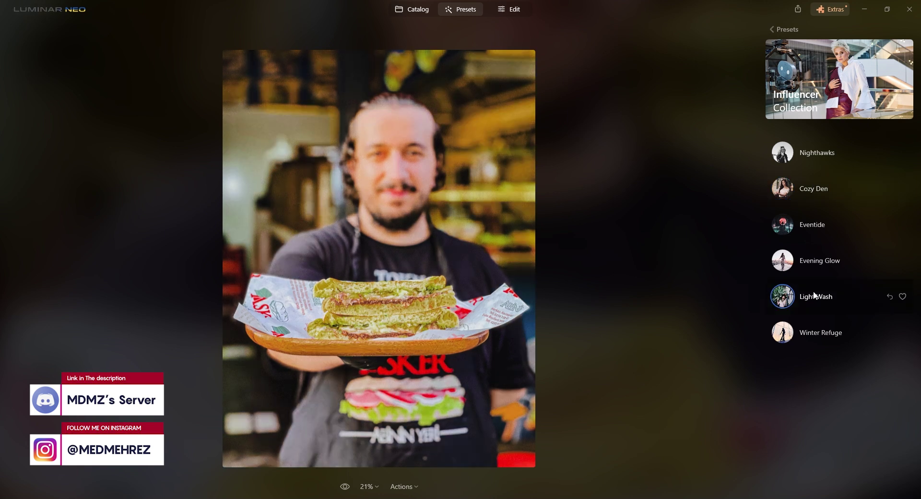
click(815, 224)
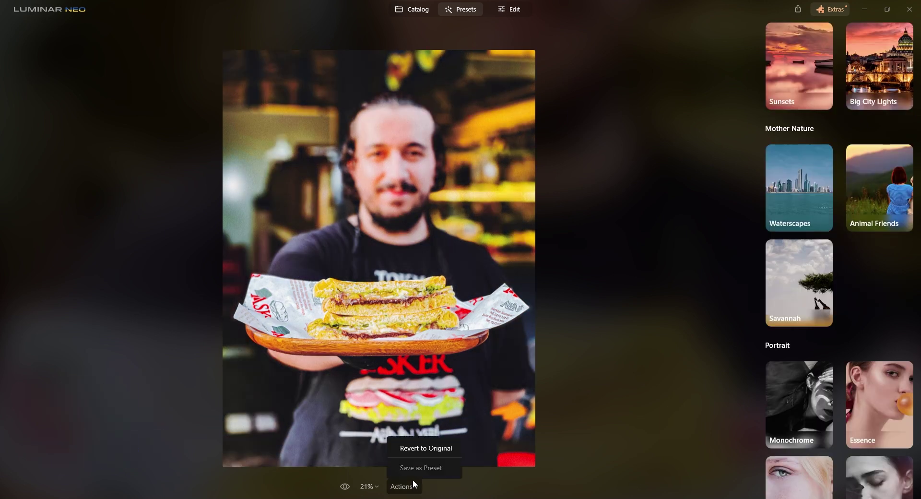
click(425, 449)
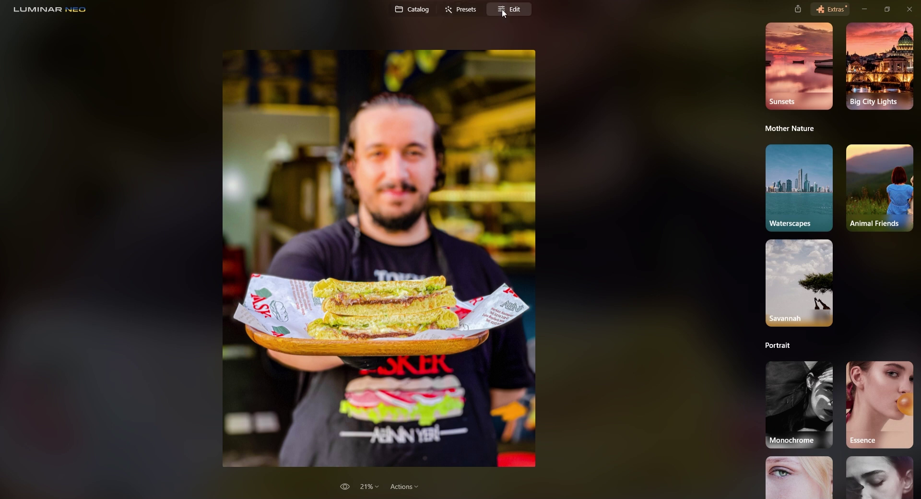
- Switch the sandwich portrait to Edit, browse the Tools list and the Extensions overview, then close it
click(504, 14)
scroll(860, 168, down, 8)
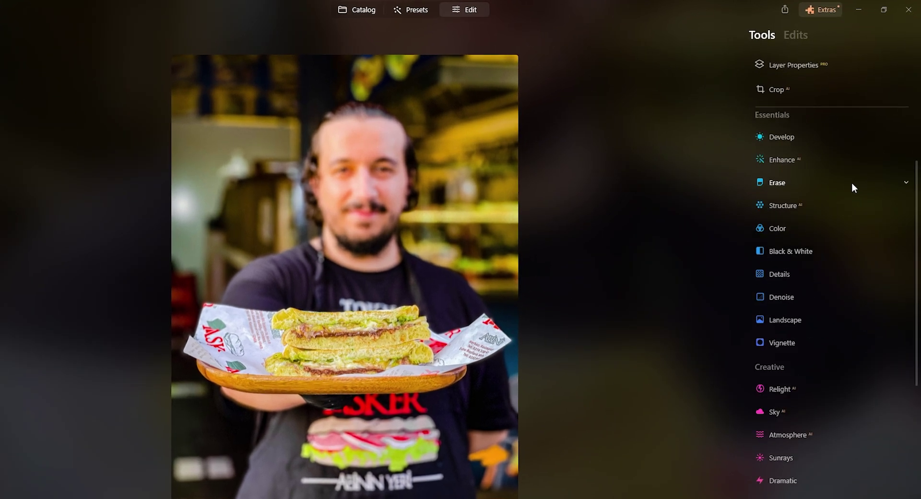
scroll(852, 183, up, 8)
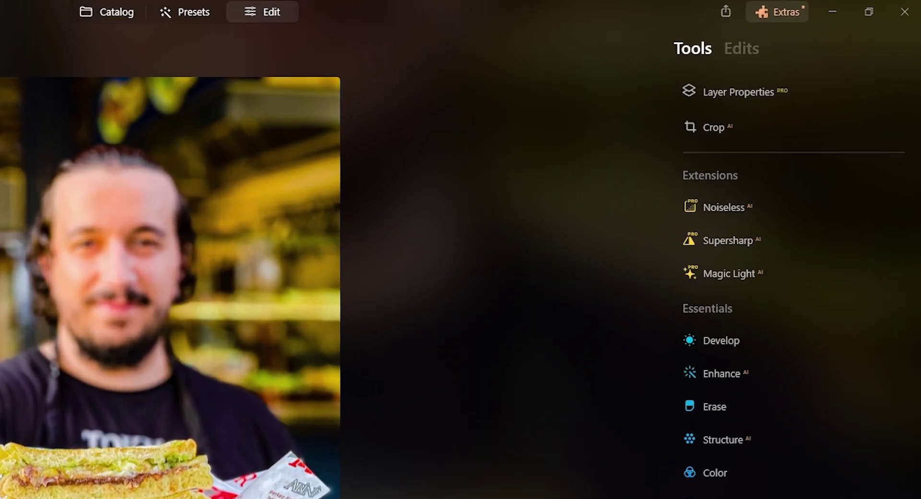
click(772, 15)
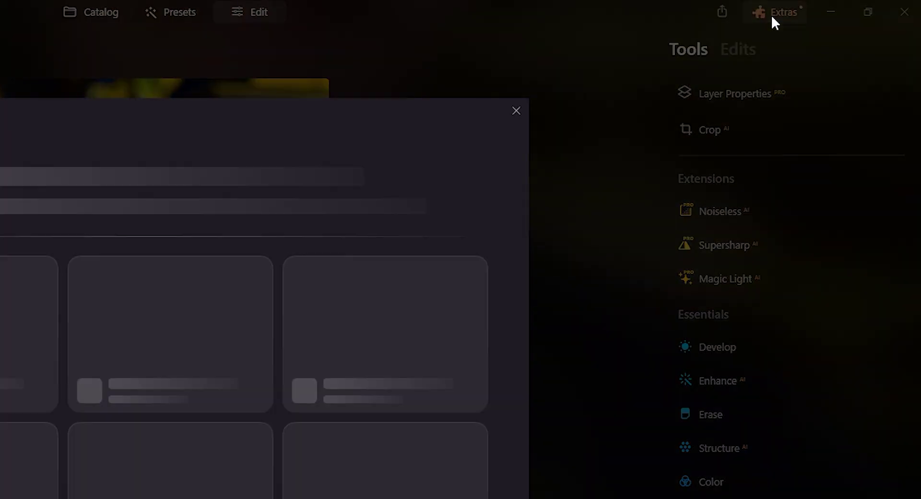
scroll(552, 323, down, 3)
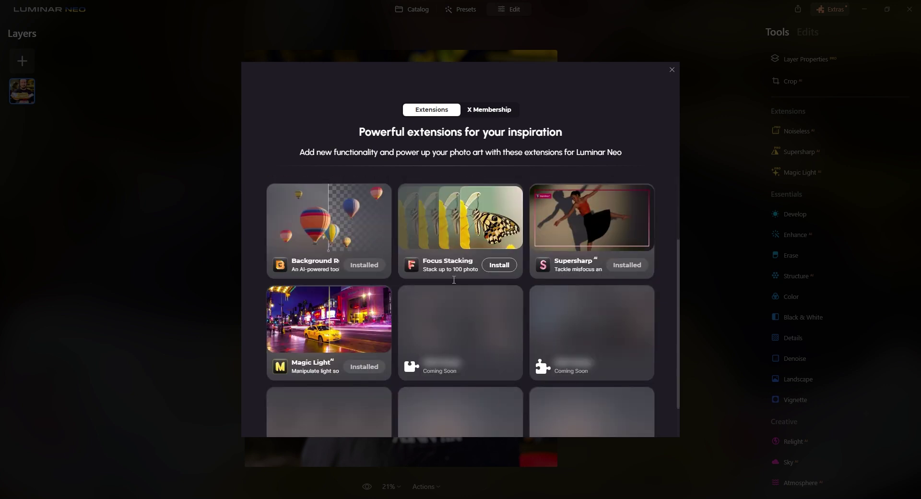
scroll(321, 344, up, 3)
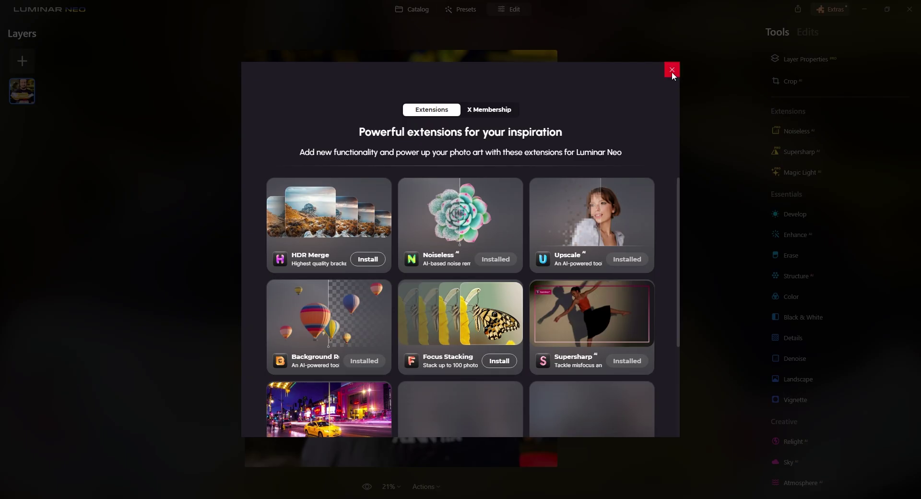
click(671, 71)
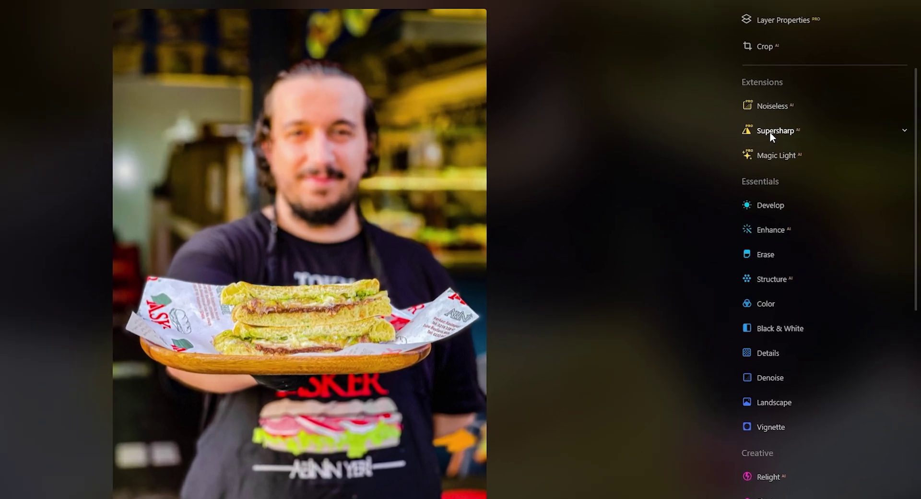
- Apply Supersharp AI at Middle strength with Face Enhancer turned on
click(791, 151)
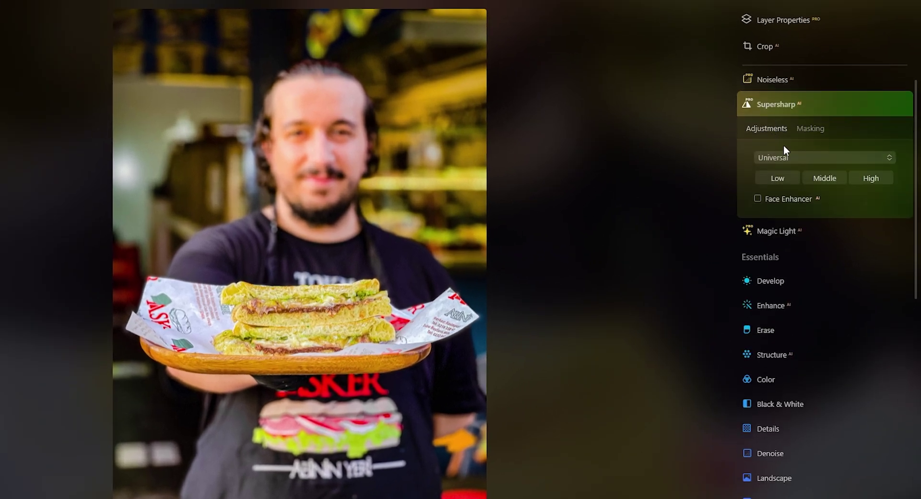
click(823, 179)
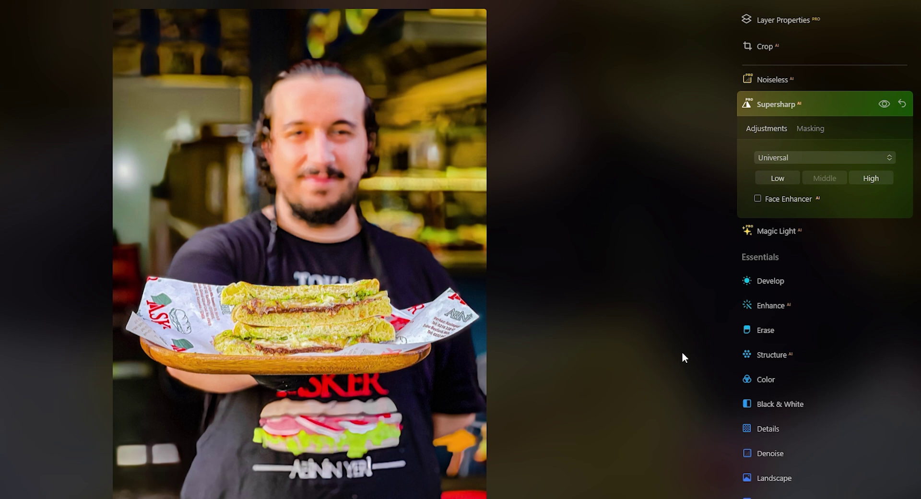
click(758, 199)
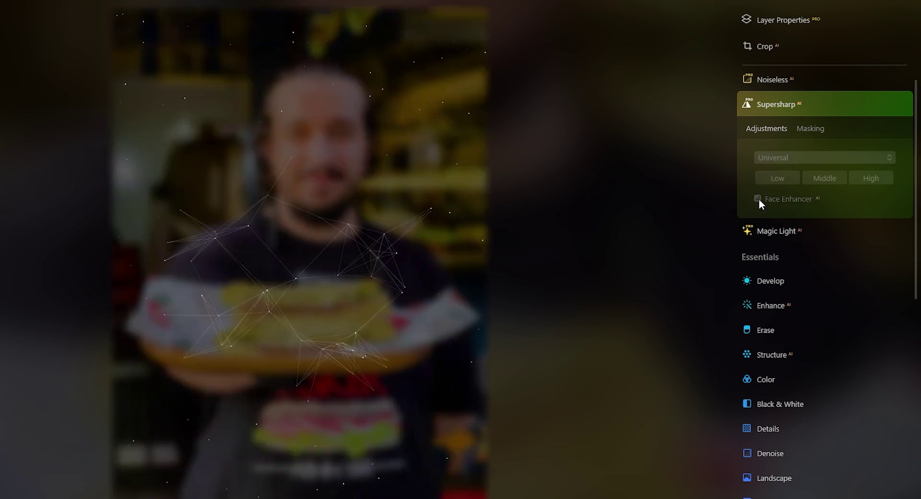
- Add a brush mask to the sharpening and erase it over the head area
scroll(348, 86, up, 2)
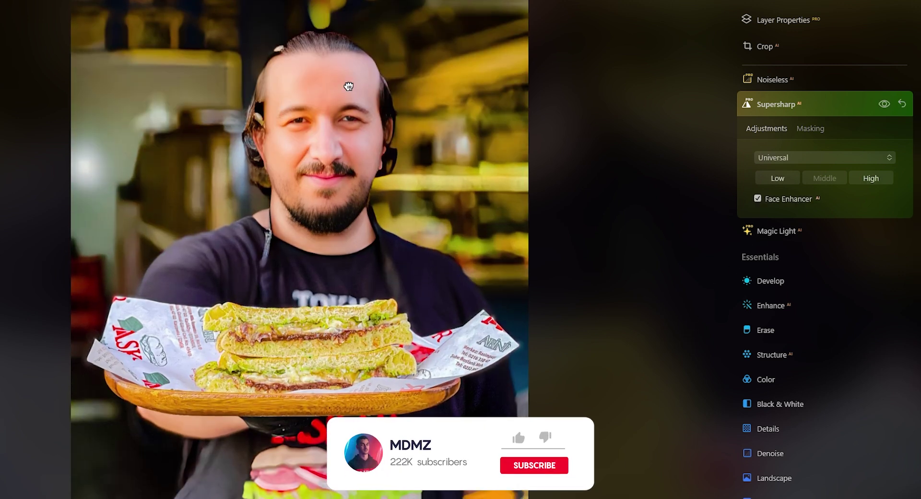
scroll(357, 81, up, 2)
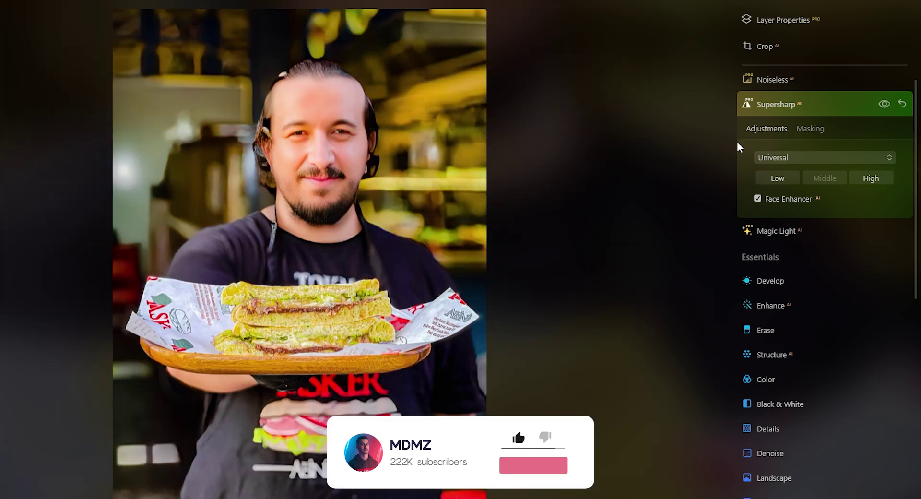
click(802, 132)
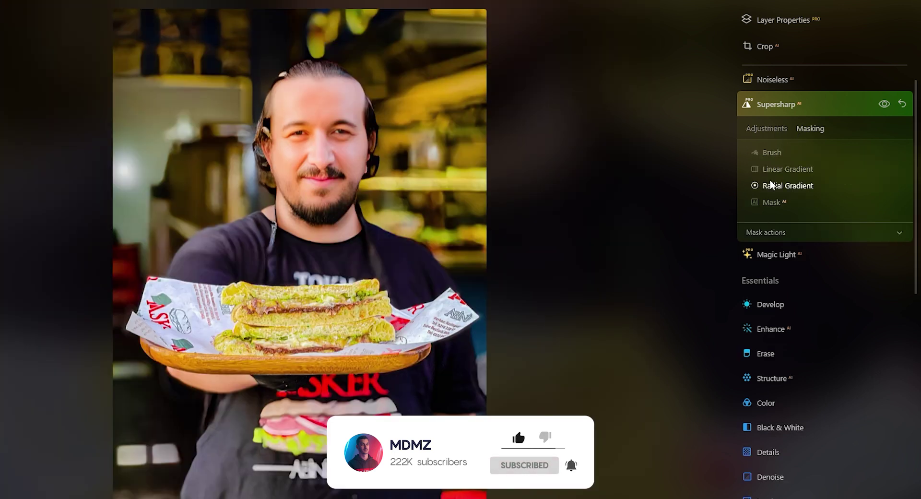
click(772, 153)
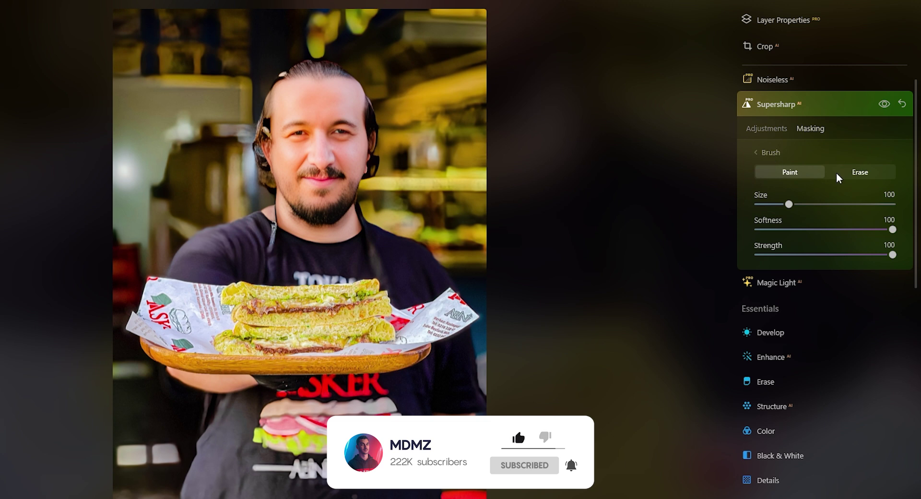
mouse_move(407, 134)
mouse_down()
mouse_move(366, 97)
mouse_move(347, 62)
mouse_move(261, 189)
mouse_move(230, 168)
mouse_up()
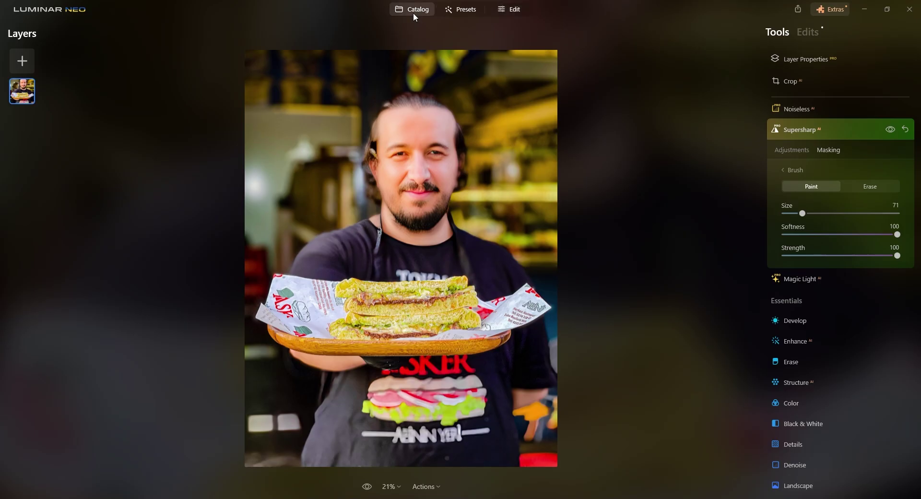
- Open the kingfisher photo from the Catalog for editing
click(413, 14)
click(369, 418)
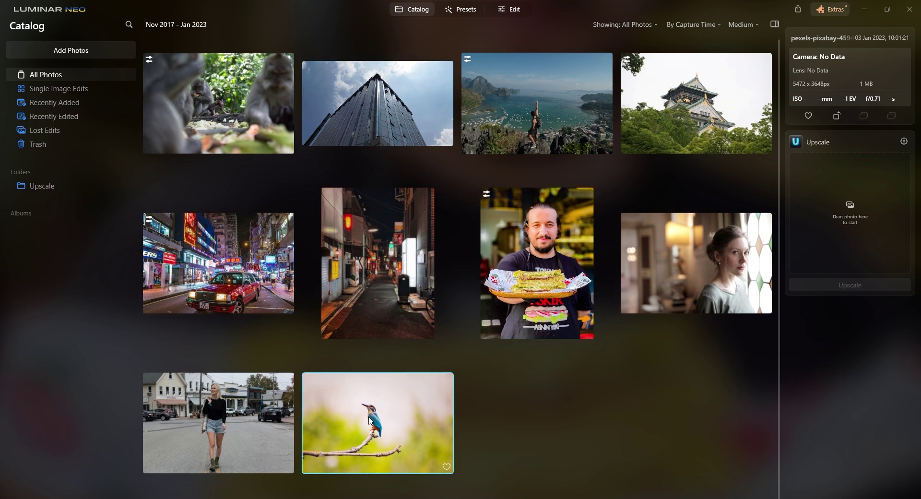
double_click(370, 420)
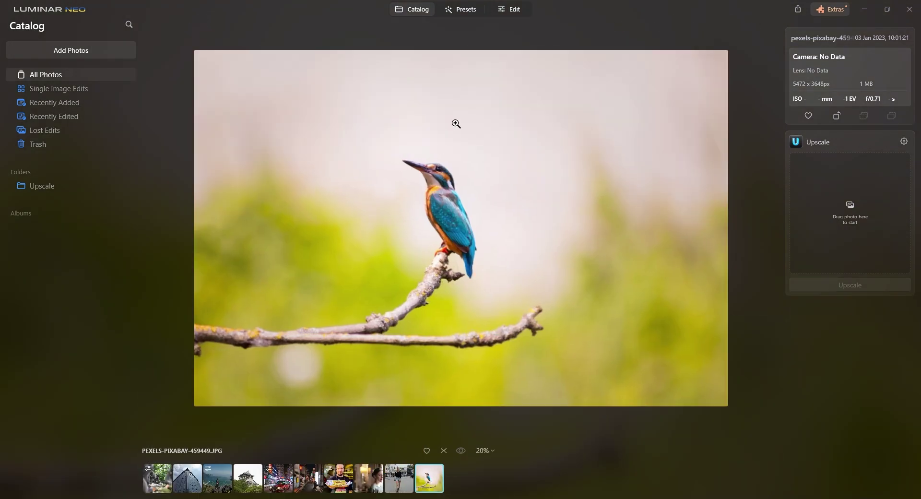
double_click(455, 123)
- Set Supersharp to Motion Blur at Middle strength and compare before and after
click(809, 171)
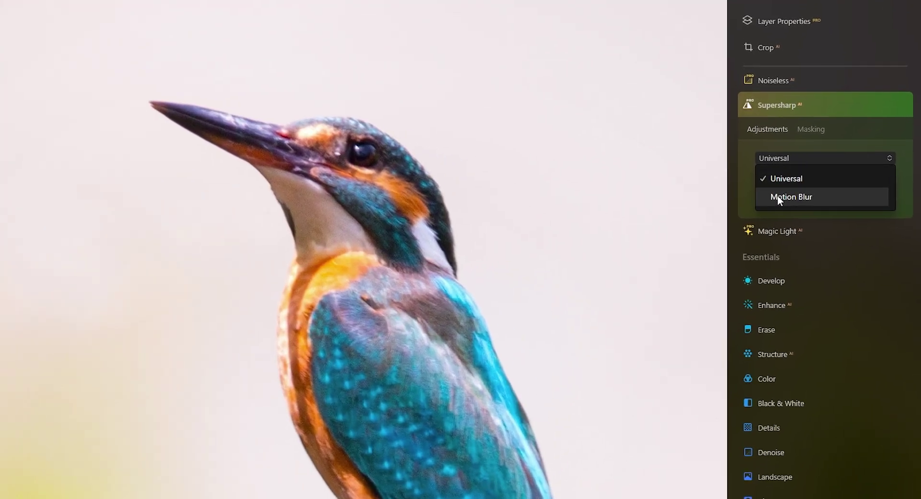
click(801, 209)
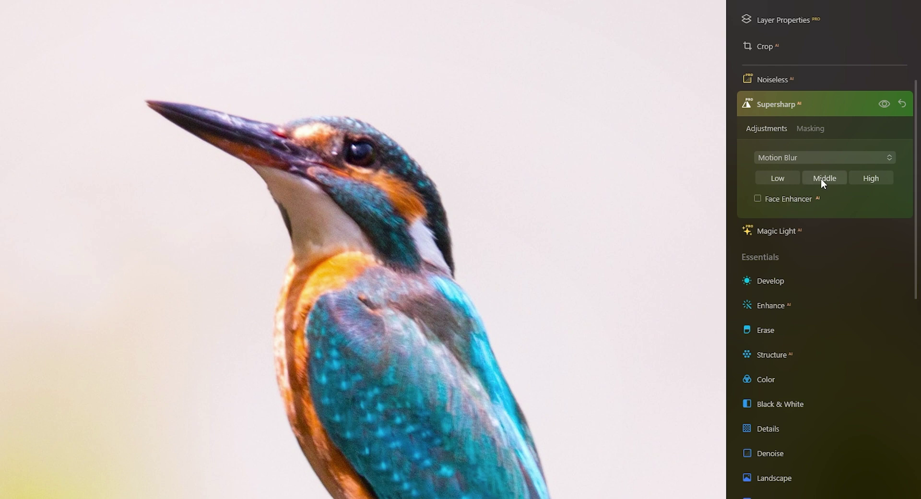
click(821, 178)
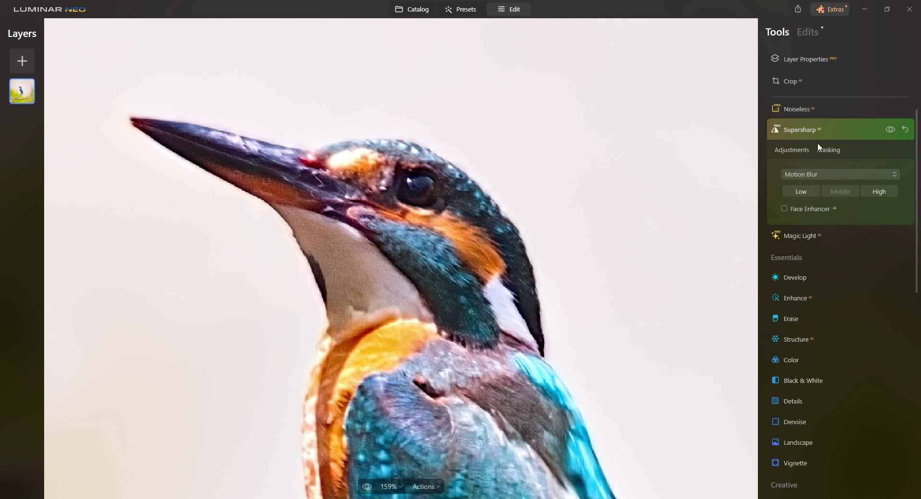
click(891, 129)
click(890, 129)
click(891, 129)
click(890, 129)
click(412, 167)
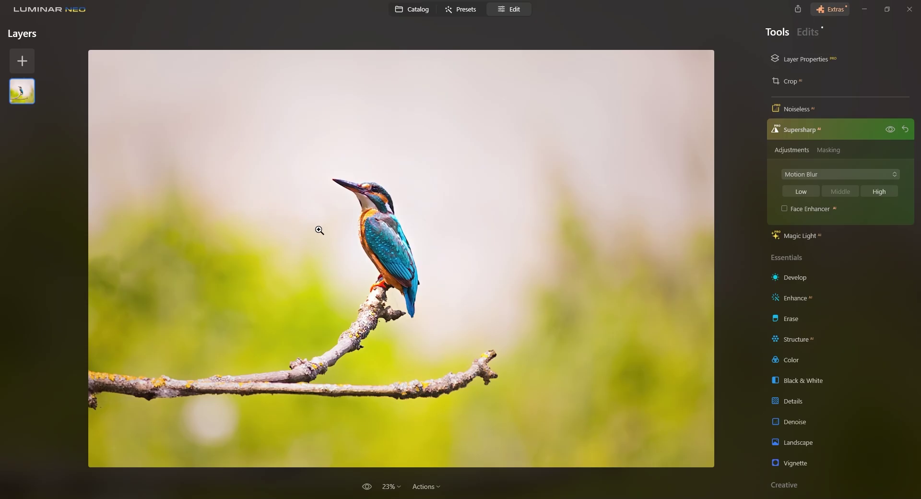
- Crop the kingfisher tightly around the bird, apply it, and return to the Catalog
click(791, 83)
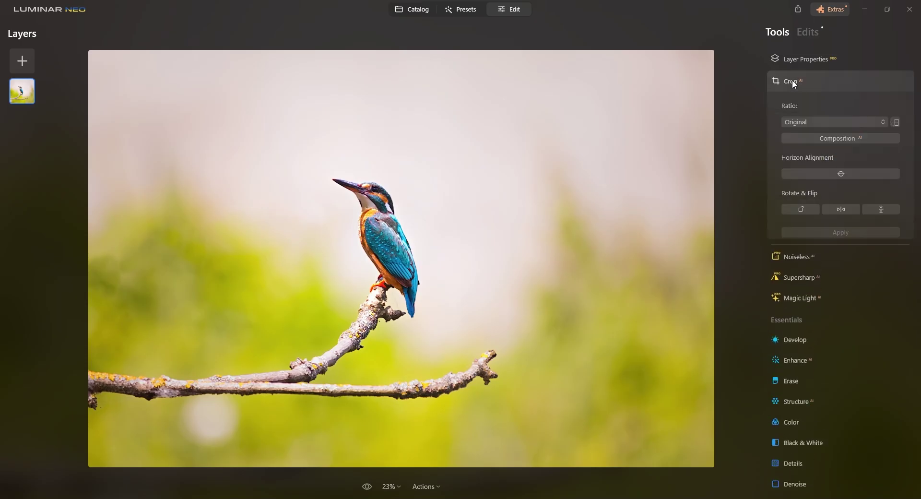
drag(226, 381, 296, 373)
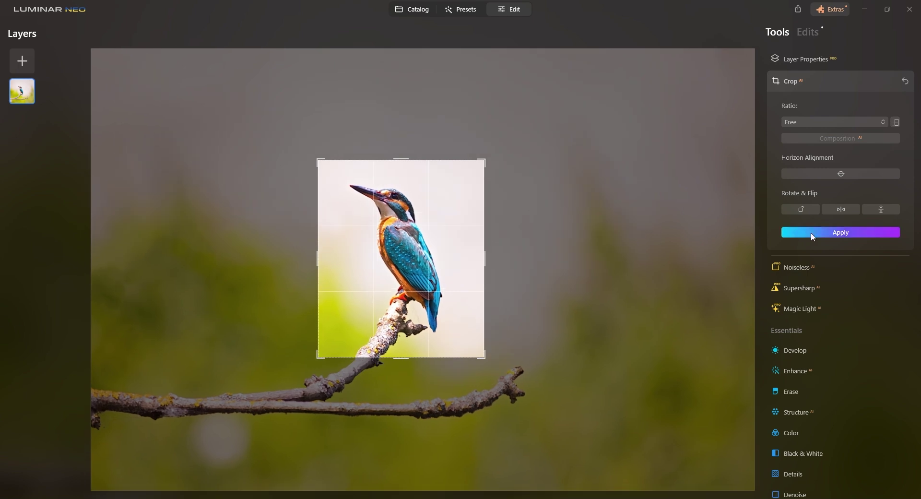
click(812, 233)
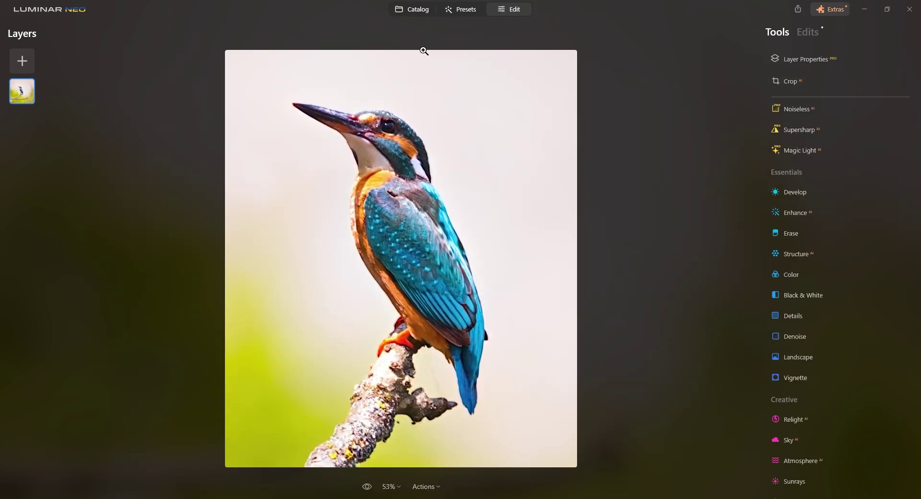
click(412, 13)
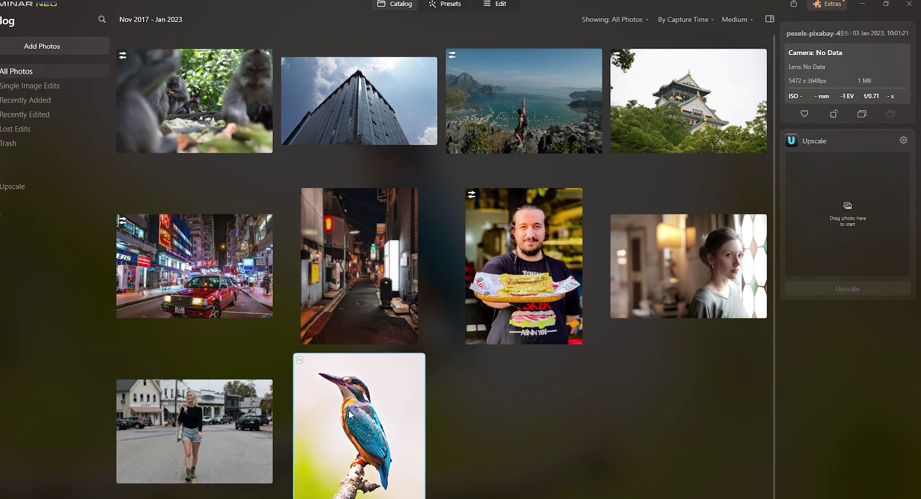
- Upscale the kingfisher photo 4x and open the upscaled copy in the single-image viewer
drag(374, 390, 802, 201)
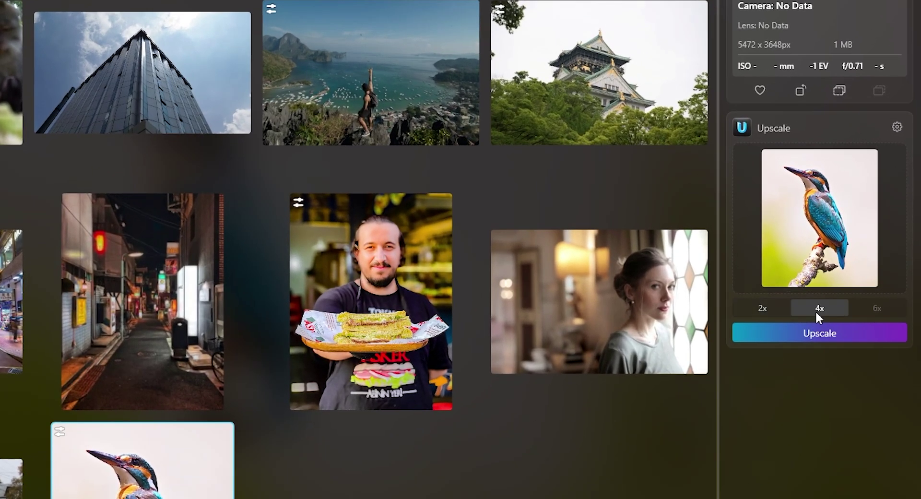
click(819, 332)
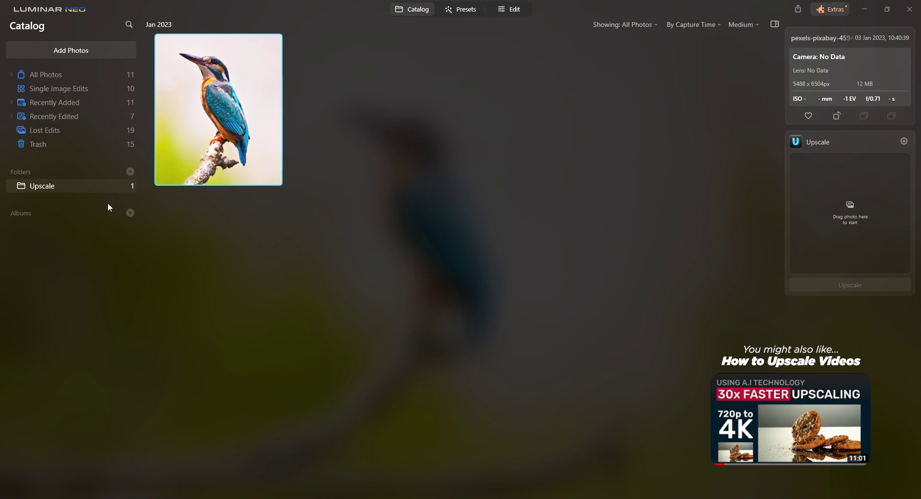
double_click(231, 109)
right_click(445, 193)
- Show the upscaled kingfisher in File Explorer's Pictures Upscale folder and open the file
click(476, 353)
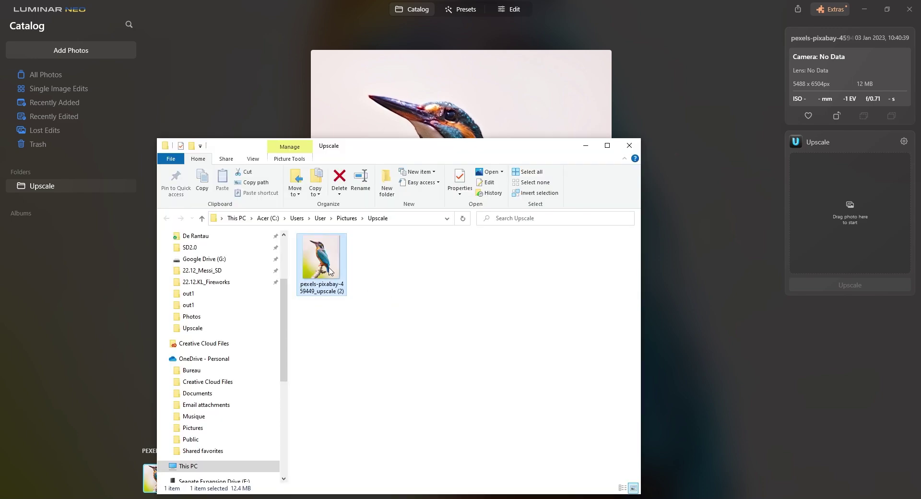
double_click(329, 271)
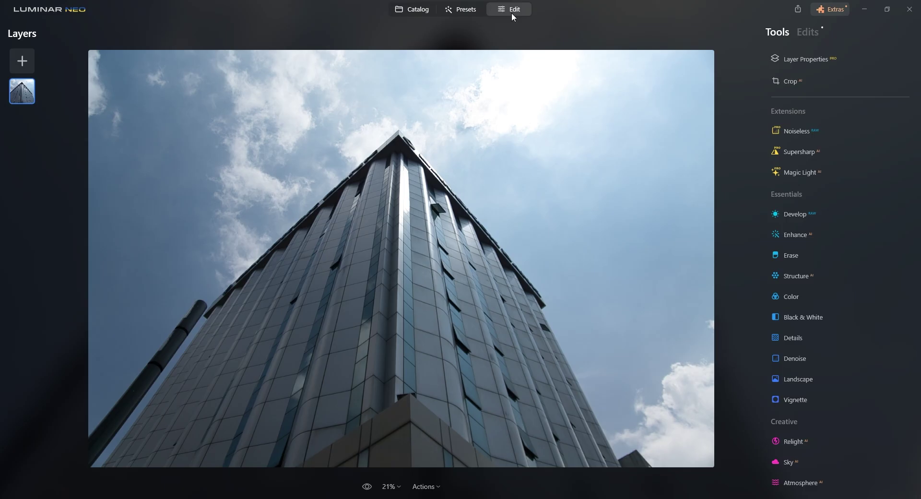
- Raise Enhance AI Accent to 63 and compare the effect on and off
click(906, 235)
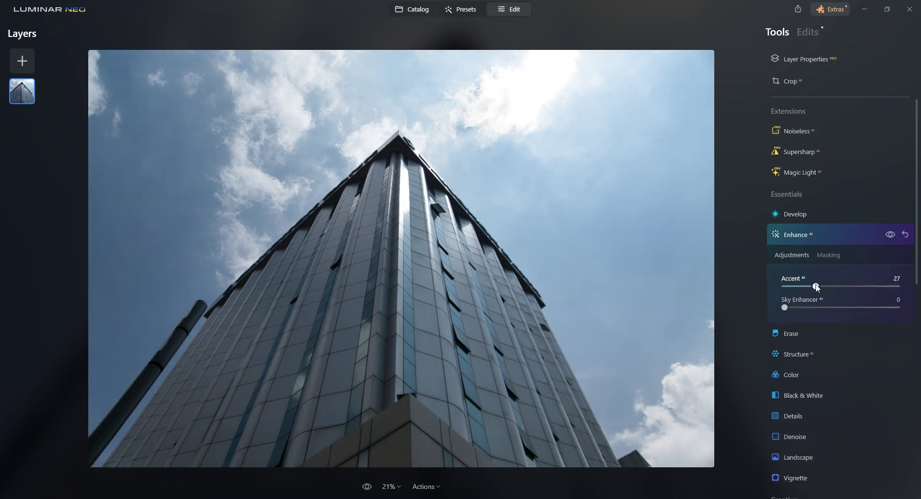
drag(829, 286, 840, 286)
key(ctrl+1)
click(893, 233)
click(893, 234)
click(893, 234)
click(893, 233)
click(471, 252)
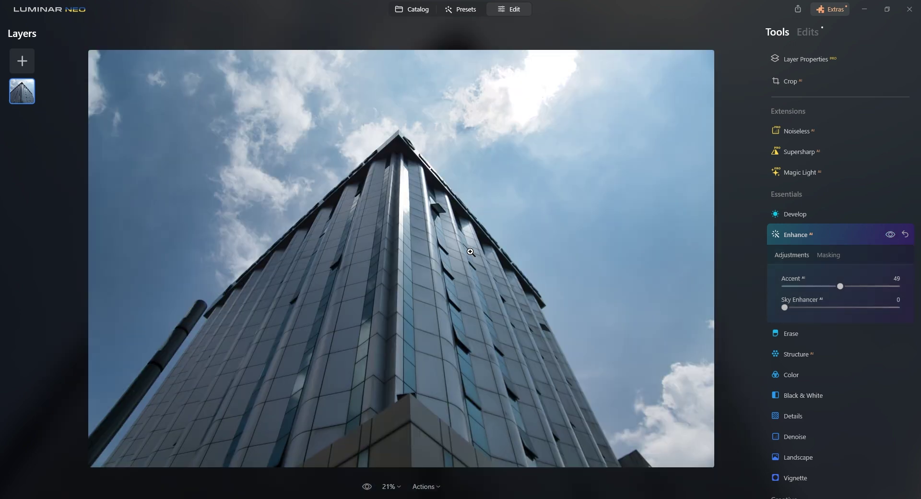
- Strengthen Sky Enhancer to 68 and compare with the original
click(887, 214)
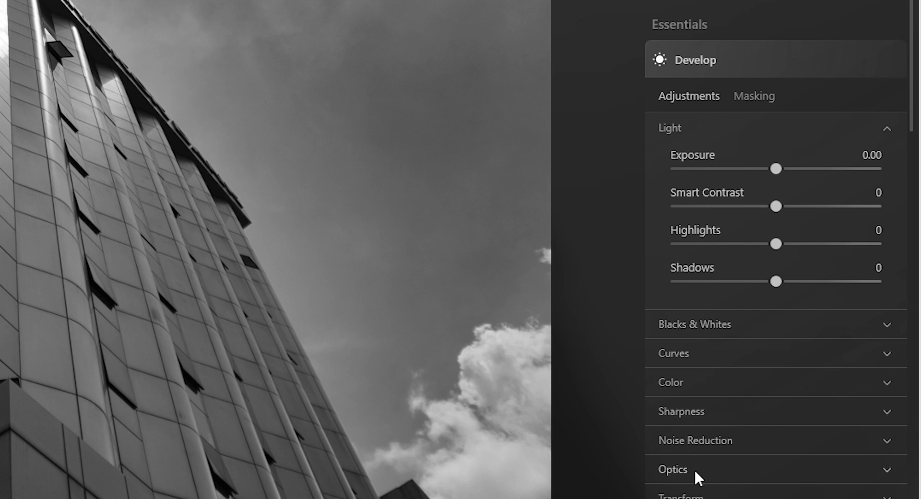
scroll(695, 468, down, 2)
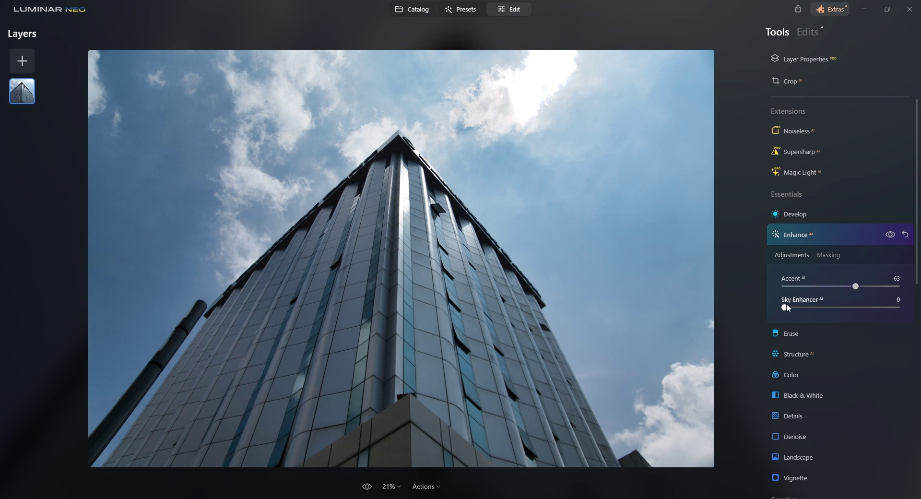
drag(797, 309, 863, 307)
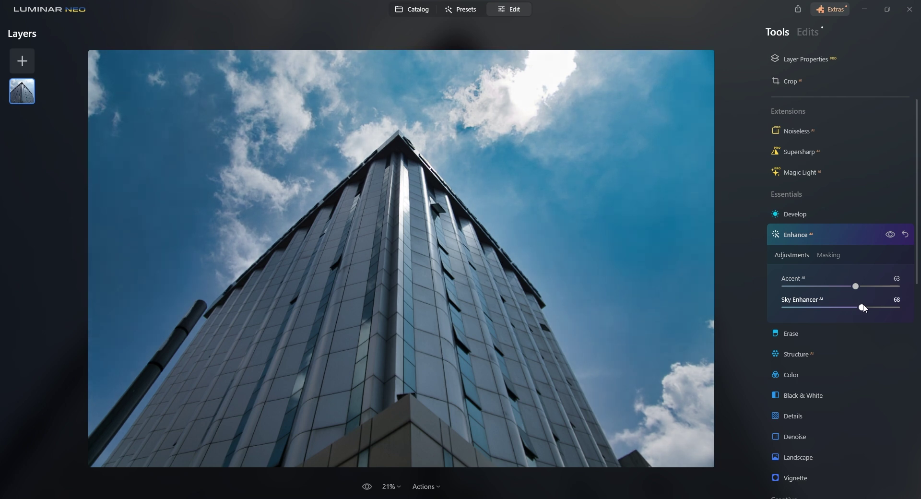
click(367, 487)
click(367, 487)
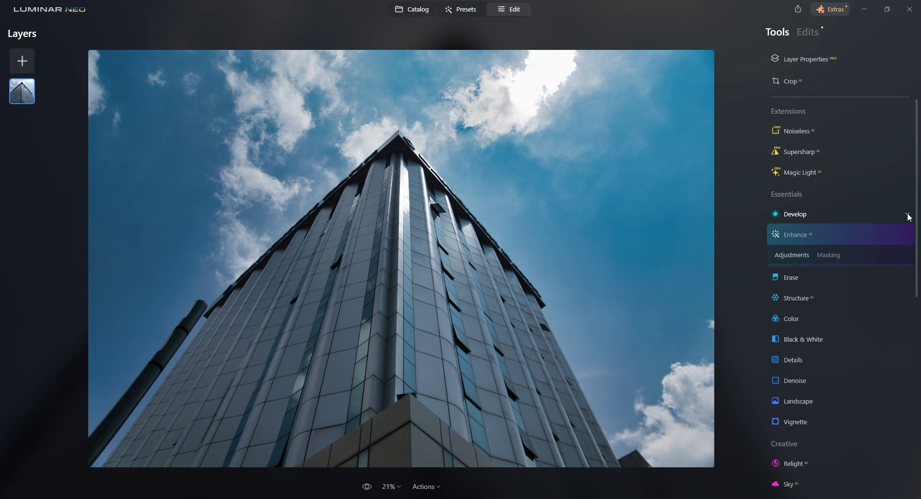
- Set Structure AI Amount to 46 and compare it at 100% on the facade
scroll(914, 287, down, 2)
click(843, 220)
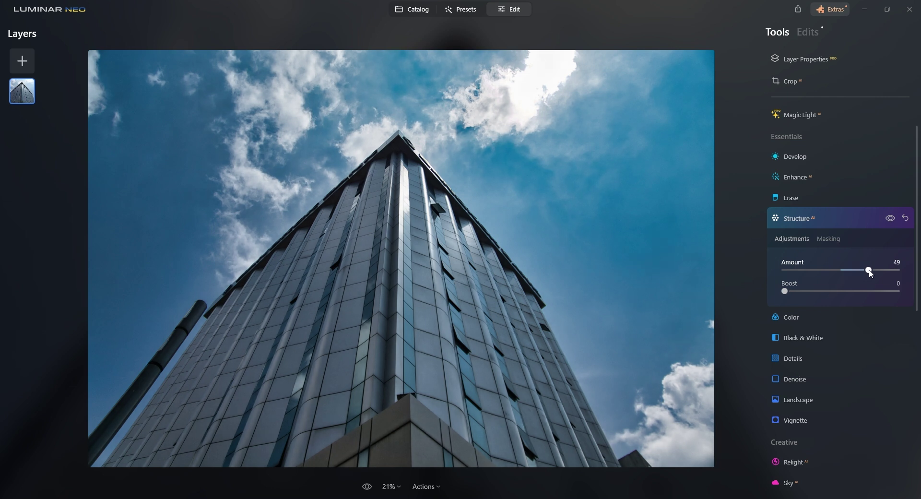
click(387, 197)
drag(387, 197, 431, 383)
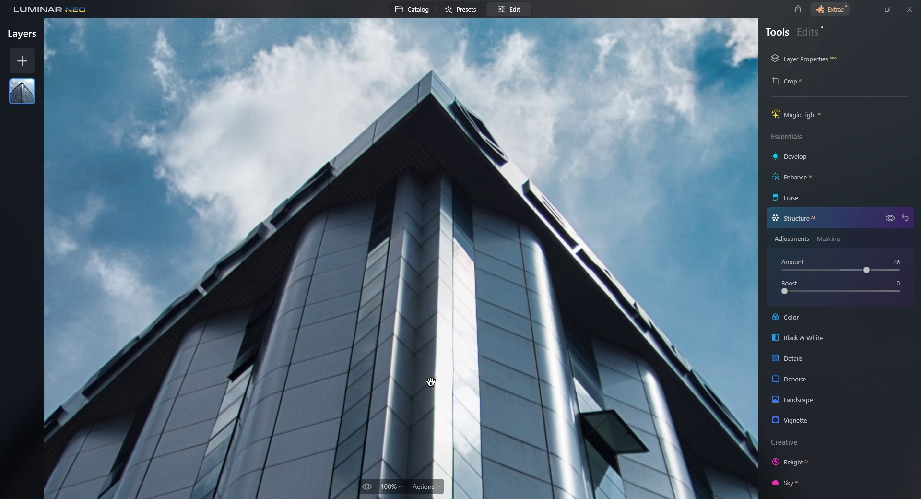
click(892, 219)
click(892, 220)
click(893, 220)
click(892, 220)
click(892, 220)
click(892, 219)
click(450, 287)
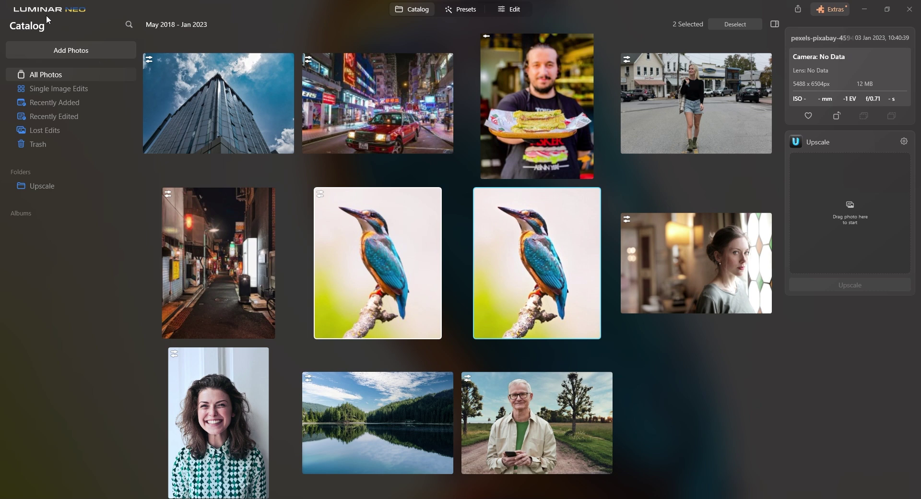
- Set up Luminar Neo as a plugin from the main menu
click(42, 14)
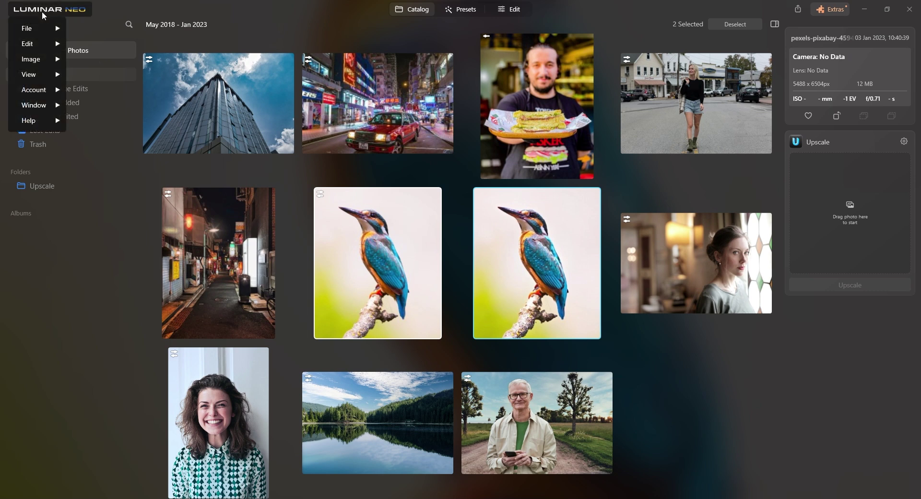
mouse_move(32, 31)
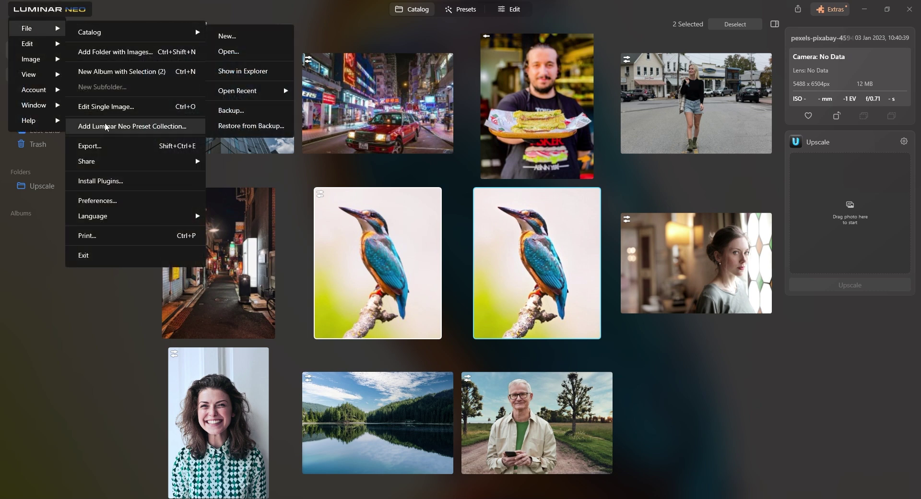
click(85, 184)
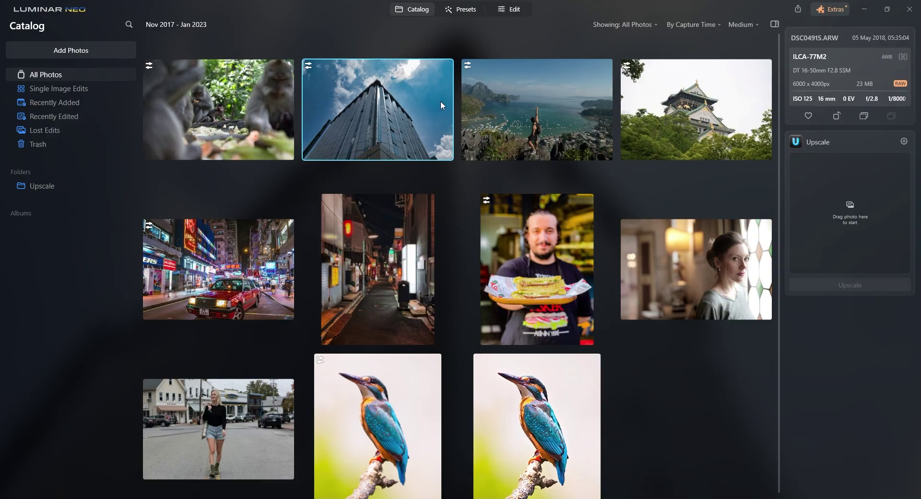
- Open the night-alley photo in Edit, inspect it at 100%, and view the Extensions overview
double_click(426, 337)
click(430, 128)
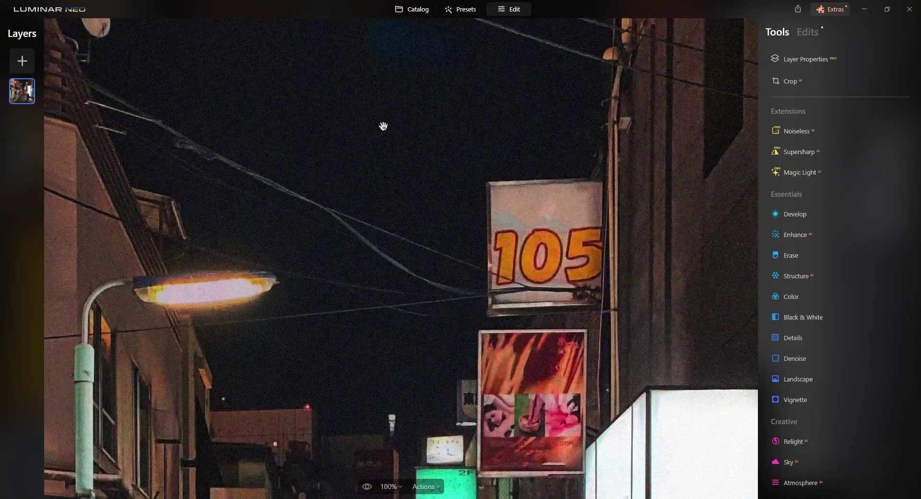
click(330, 248)
click(342, 248)
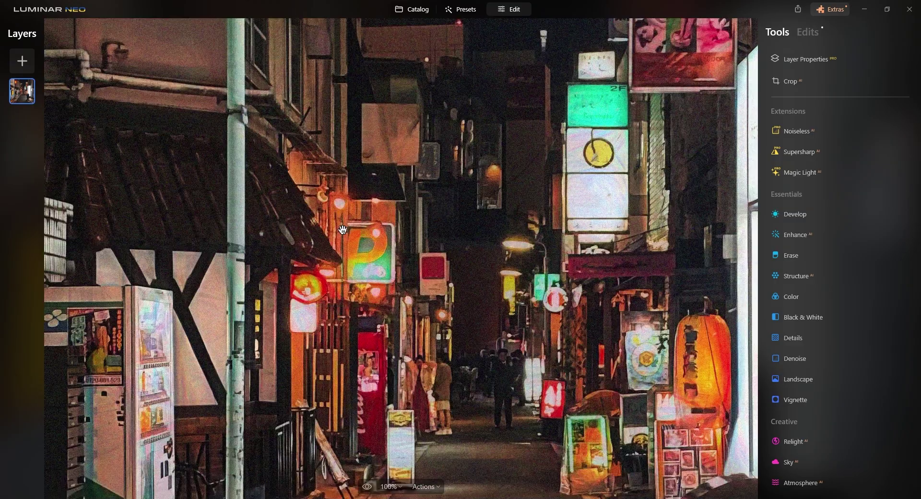
drag(341, 228, 261, 222)
click(360, 291)
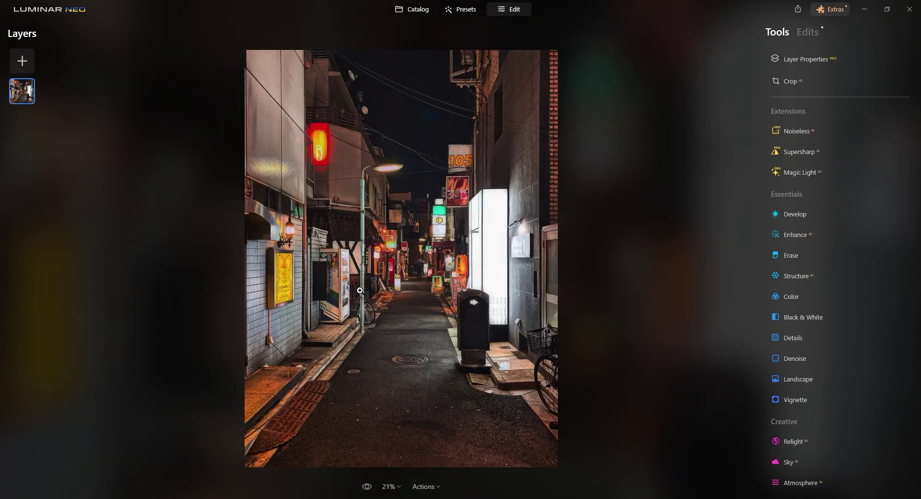
click(823, 14)
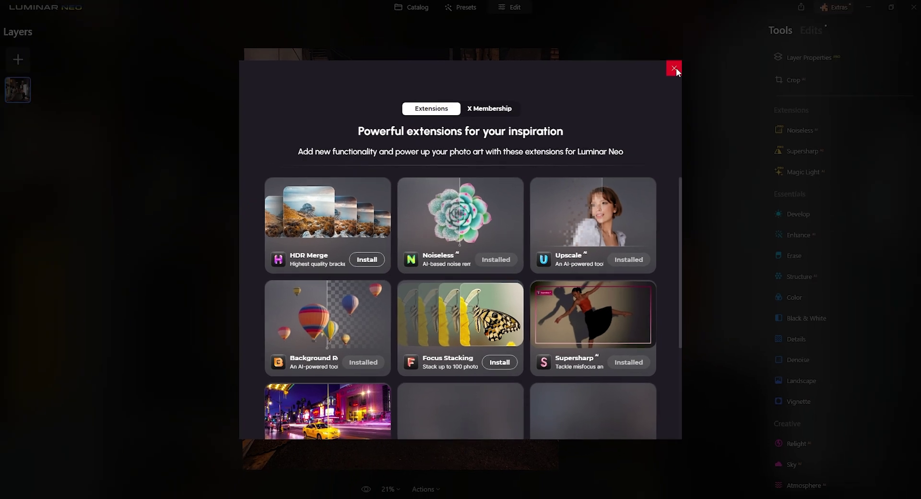
- Apply Noiseless AI at Middle strength and check the street lamp and 105 sign
click(761, 7)
click(802, 136)
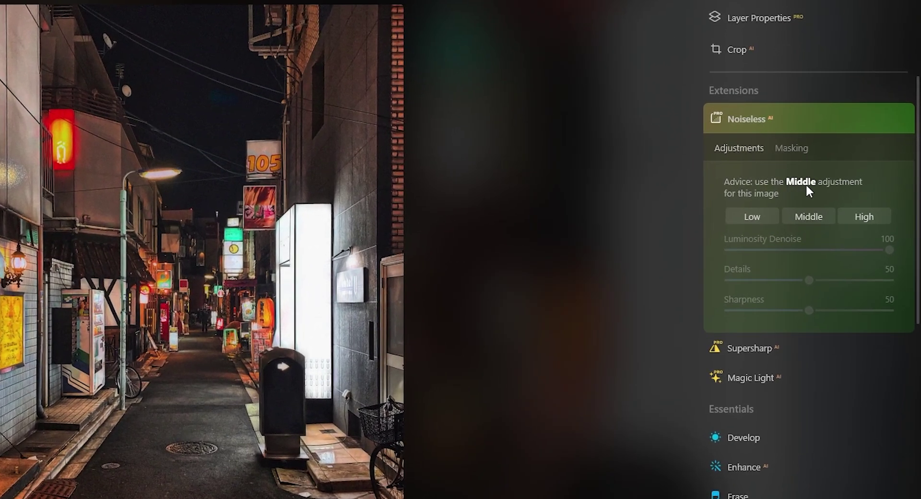
click(807, 217)
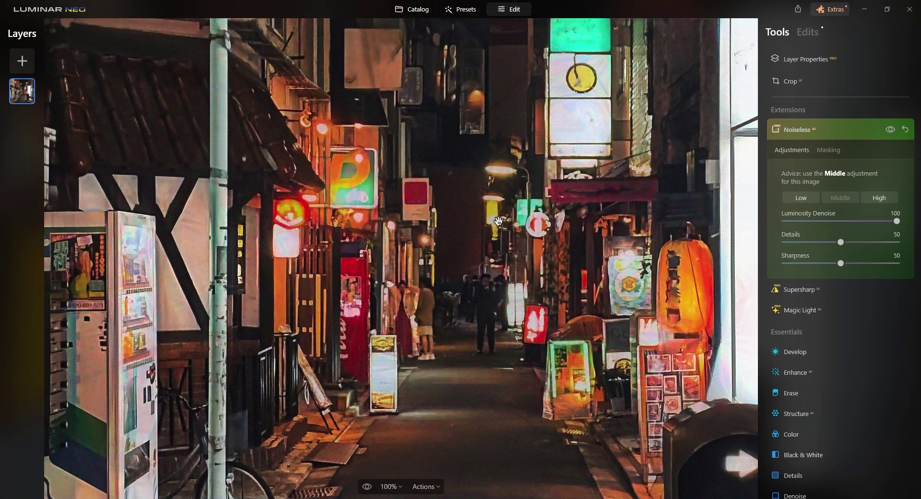
drag(308, 276, 318, 385)
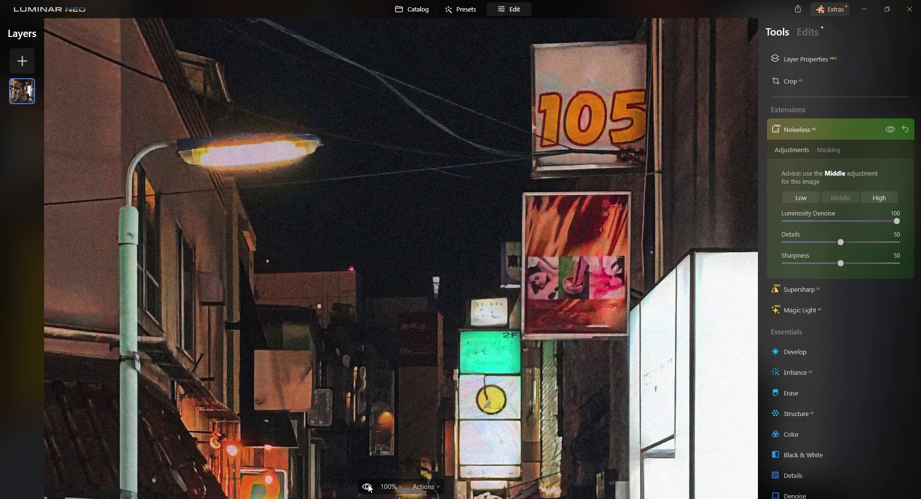
key(ctrl+0)
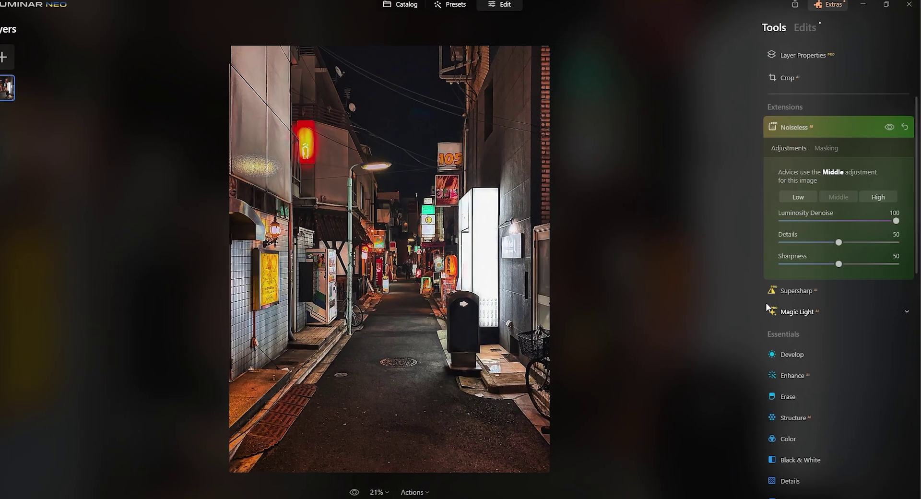
- Add Magic Light beams at Intensity 57, Size 20, Glow 44, Clearness 28, Rotation 63
click(799, 316)
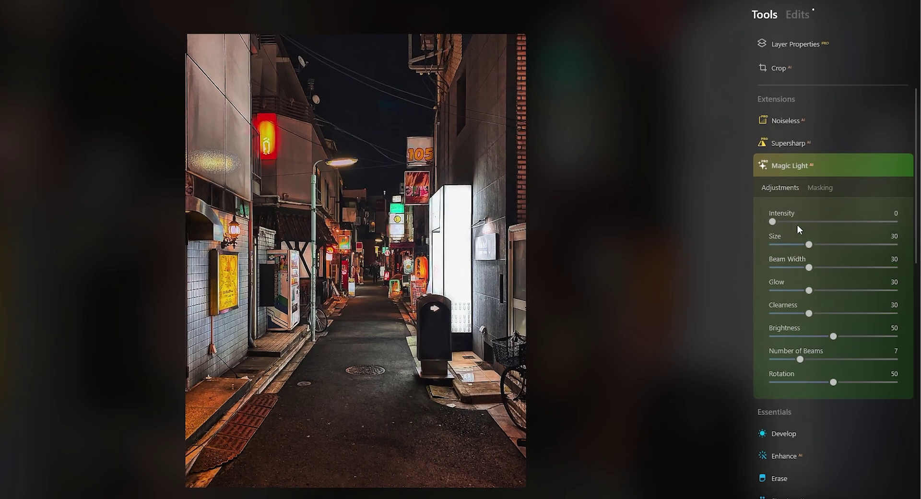
drag(773, 221, 837, 222)
click(343, 154)
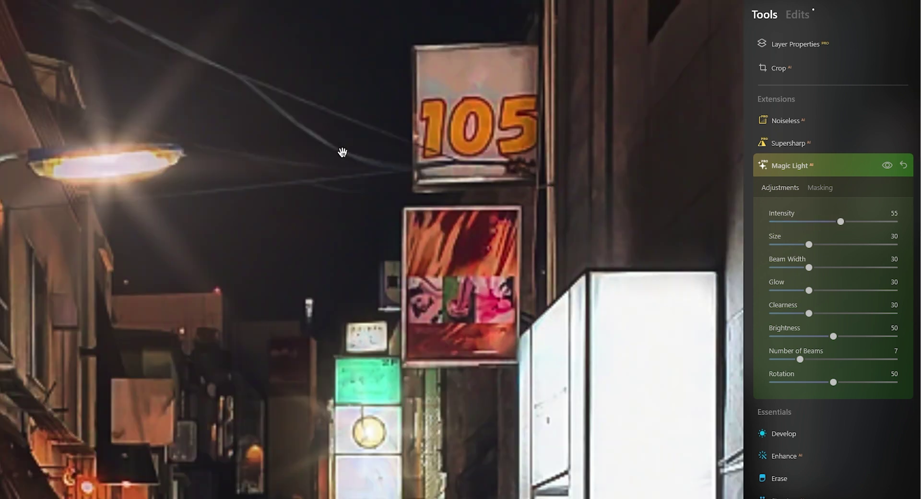
drag(343, 192, 370, 245)
mouse_move(813, 246)
mouse_down()
mouse_move(851, 245)
mouse_move(816, 246)
mouse_up()
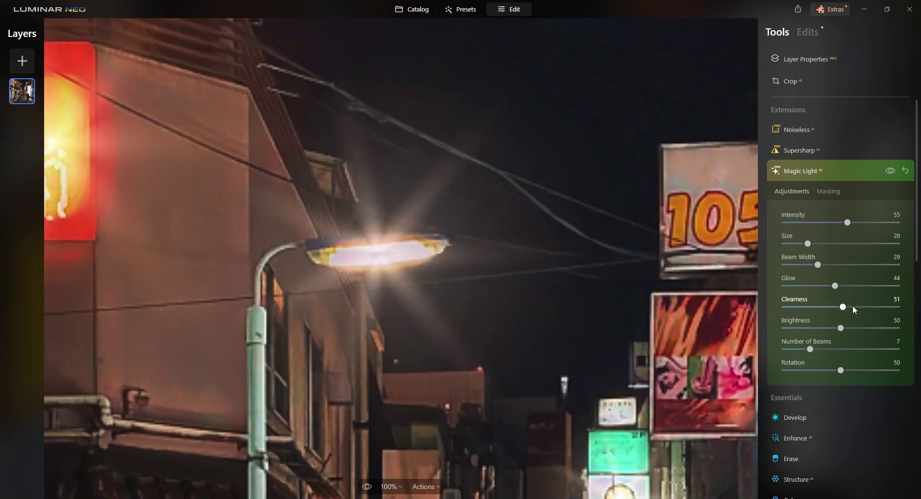
drag(846, 311, 843, 332)
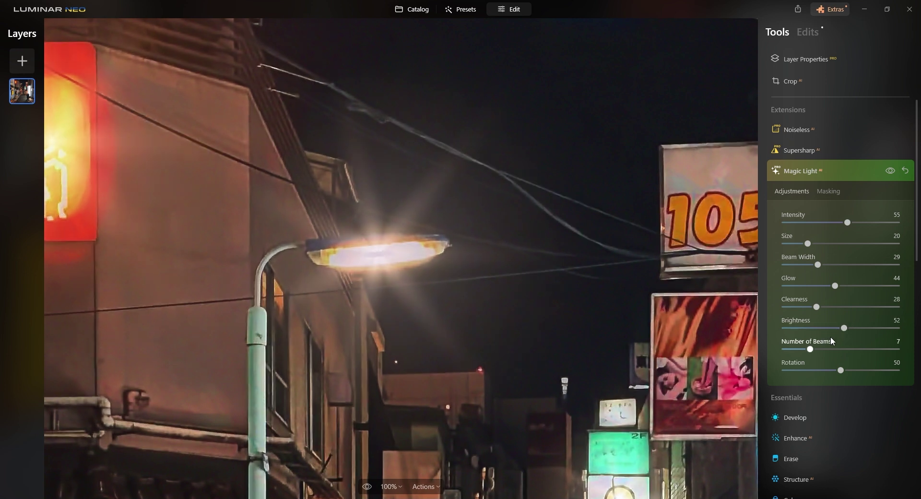
mouse_move(840, 370)
mouse_down()
mouse_move(881, 373)
mouse_move(855, 371)
mouse_up()
click(415, 240)
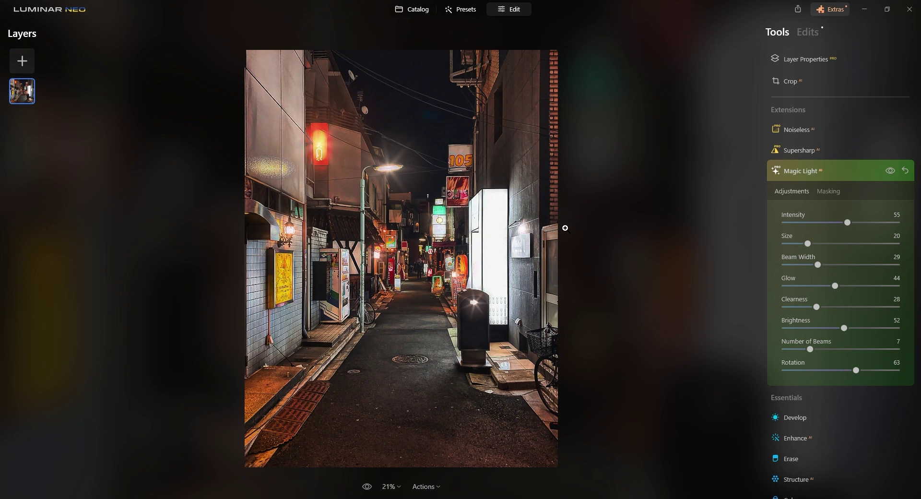
drag(849, 226, 850, 224)
click(367, 487)
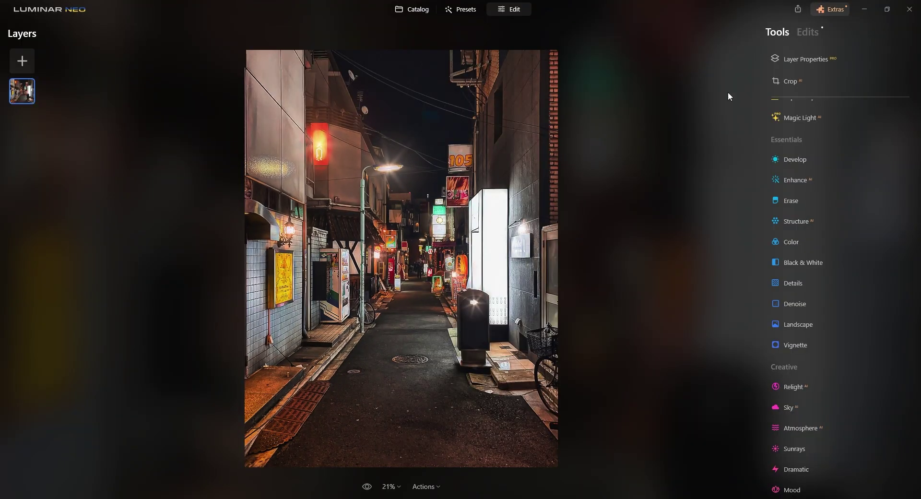
- Automatically erase the power lines from the night alley photo and compare before and after
click(793, 200)
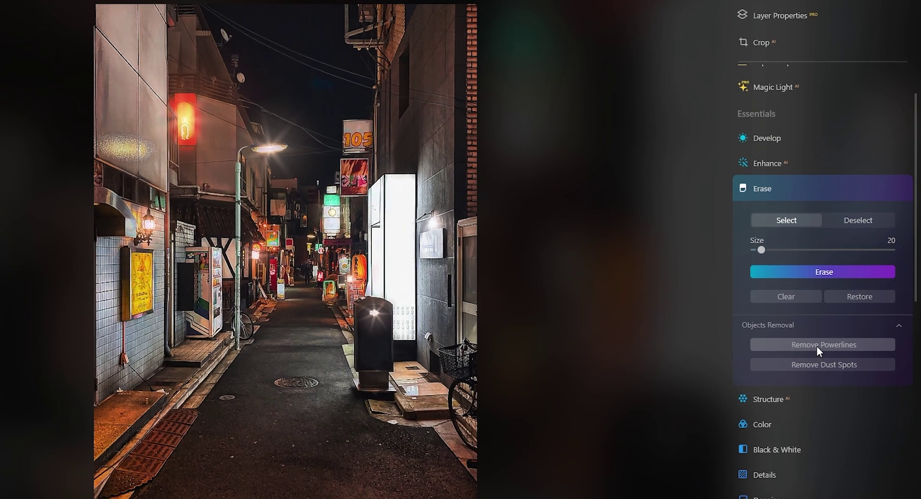
click(832, 331)
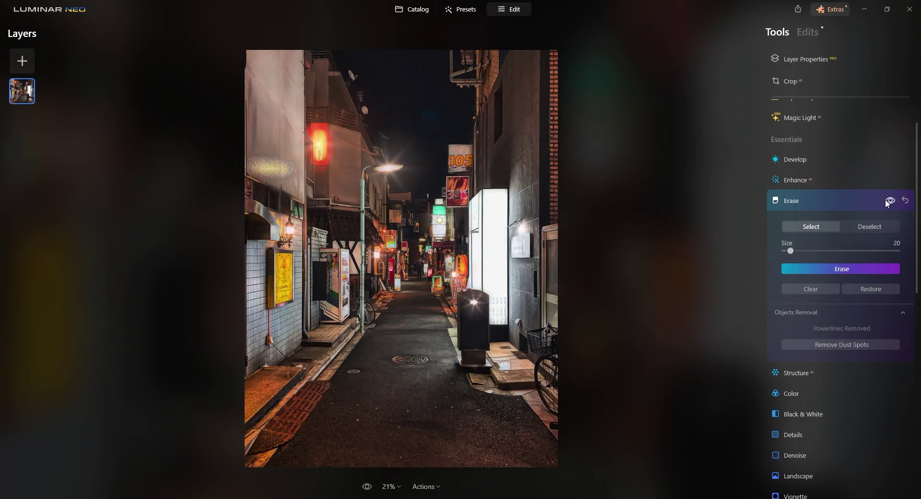
click(878, 190)
click(878, 191)
click(878, 190)
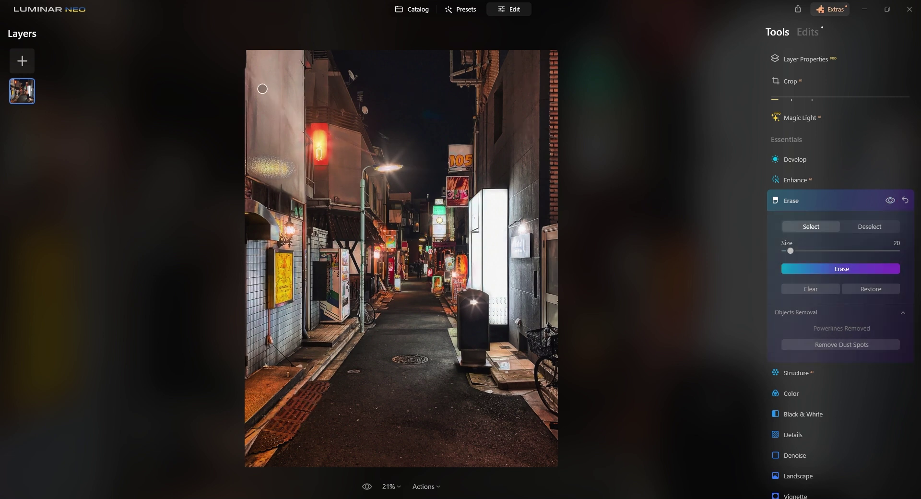
- Discard the painted pink erase mask and return to the photo catalog
scroll(262, 89, up, 3)
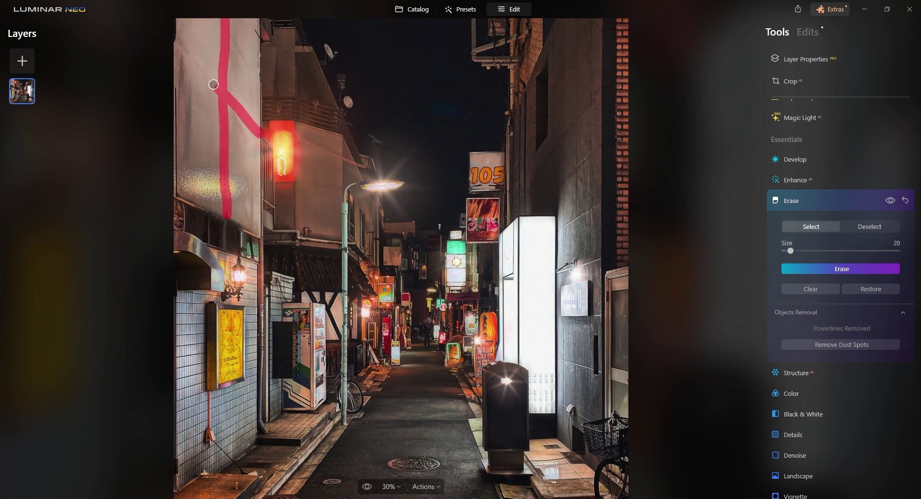
click(848, 289)
scroll(442, 187, down, 3)
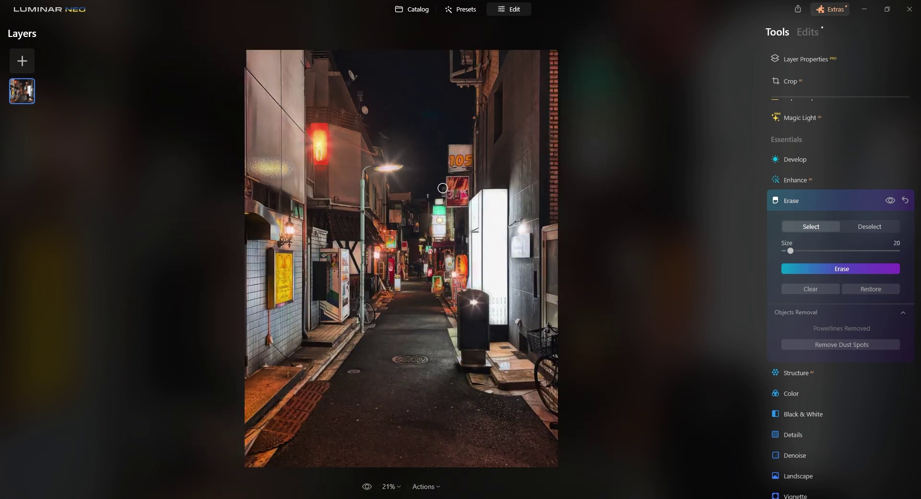
click(403, 11)
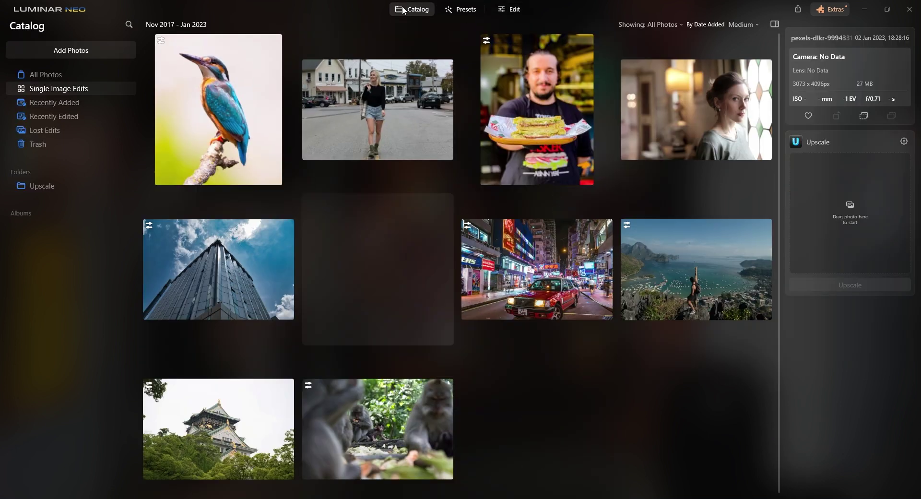
- Open the stained-glass window portrait in Edit, expand Face AI, and preview the Skin effect
click(655, 106)
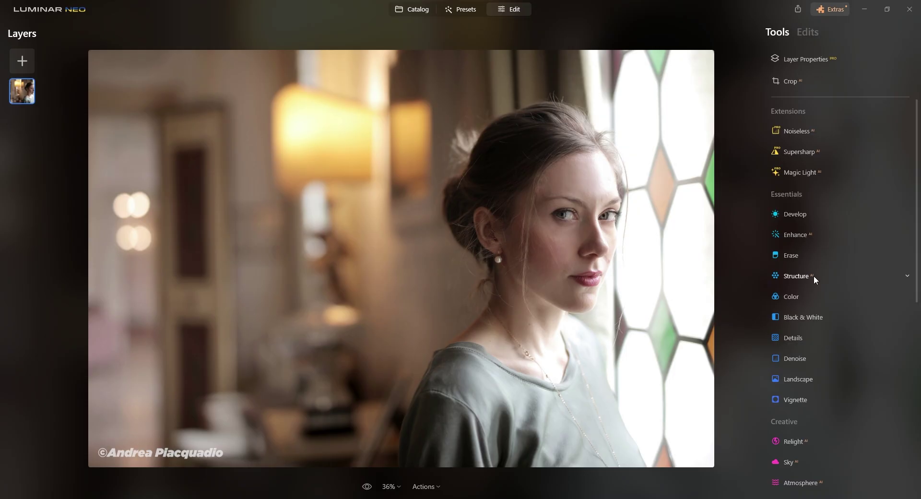
scroll(814, 275, down, 5)
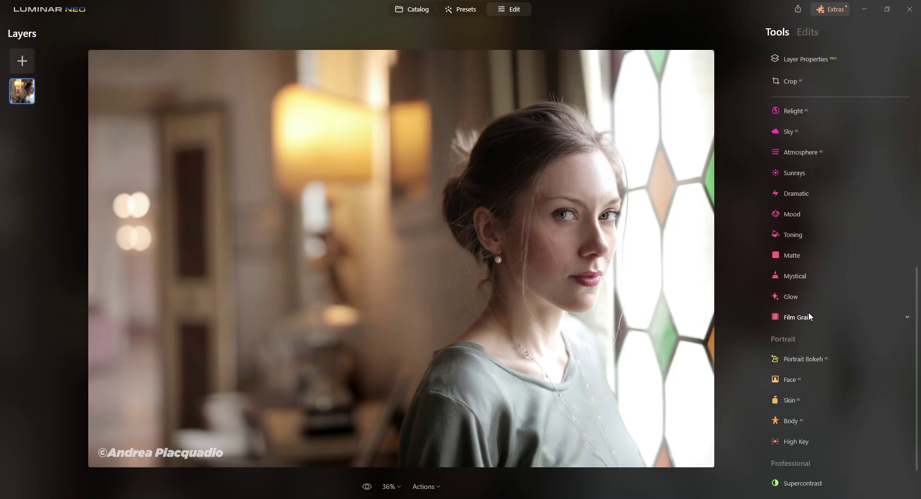
click(795, 363)
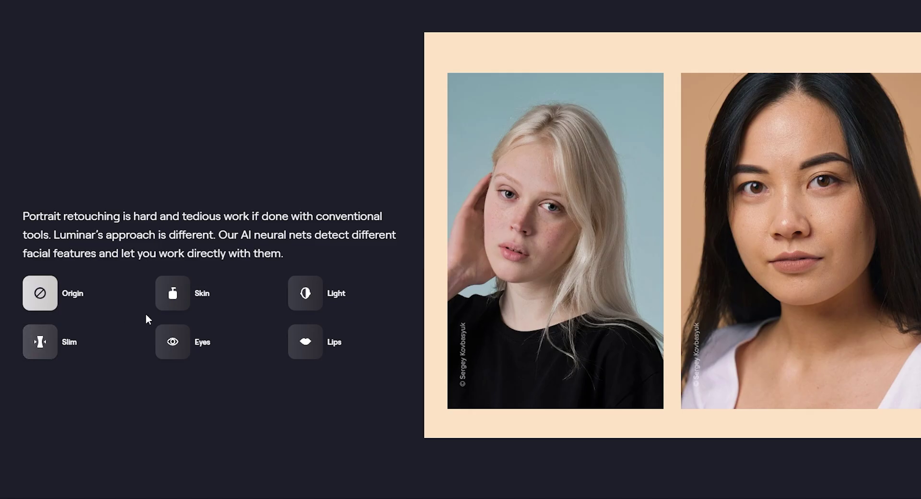
click(177, 298)
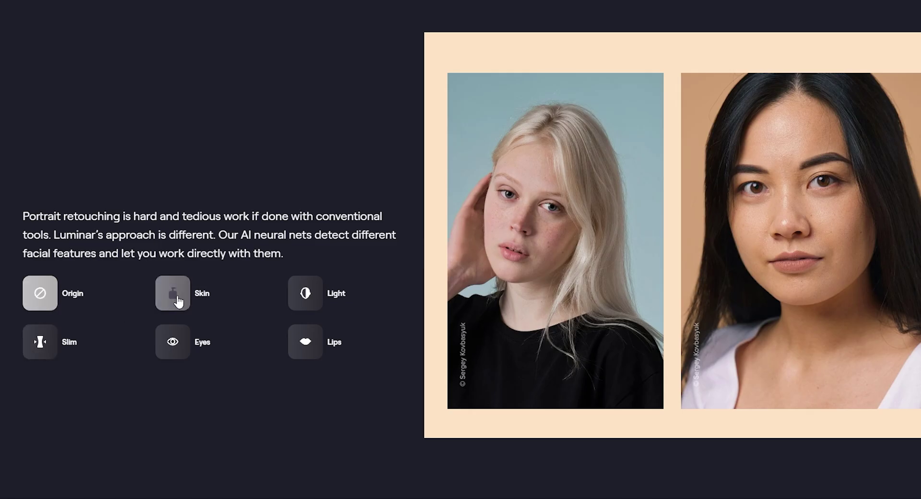
- Preview the Light, Eyes and Lips effects on the sample portraits on the Skylum page
click(308, 301)
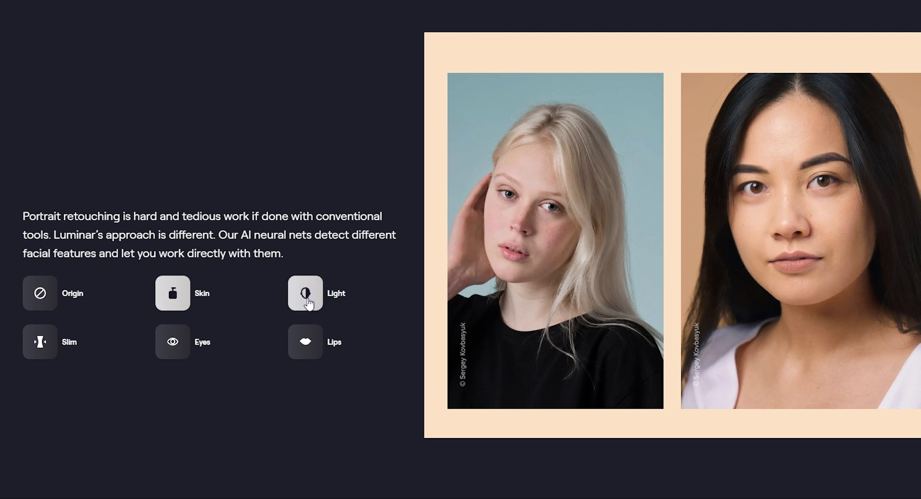
click(163, 346)
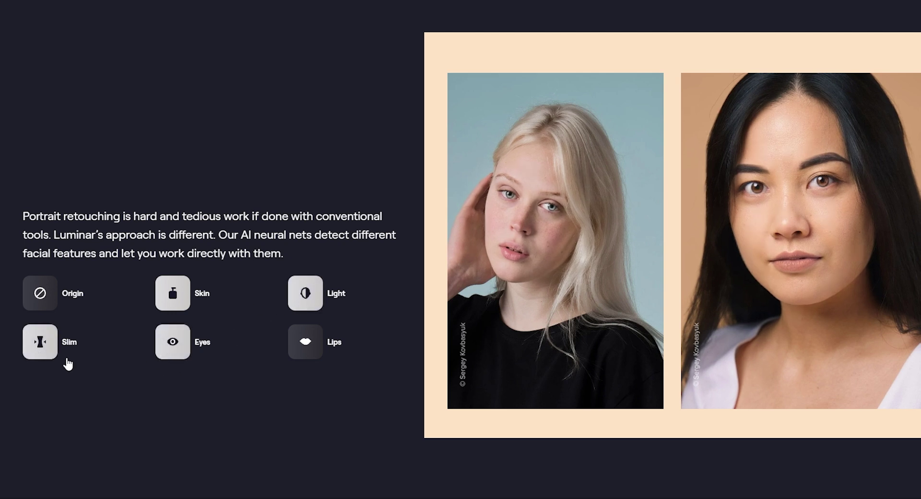
click(291, 354)
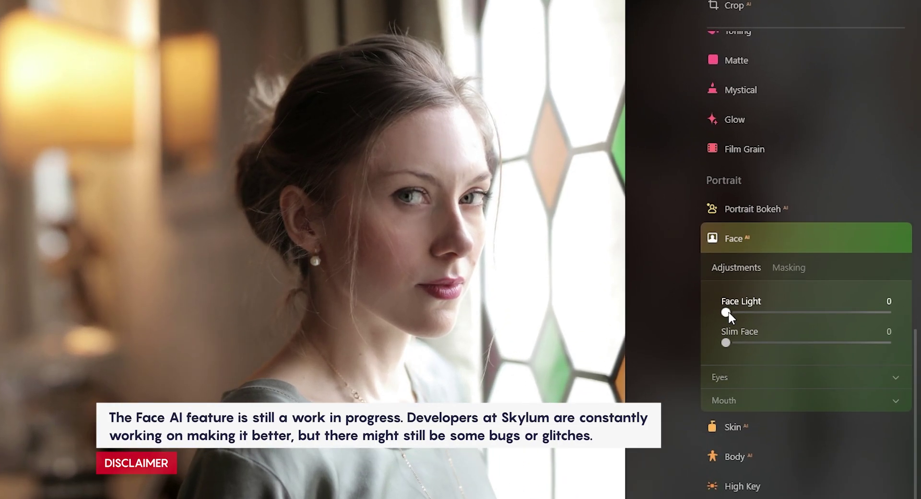
- Set Face Light to 30 and Slim Face to 52 on the stained-glass window portrait
drag(724, 312, 745, 312)
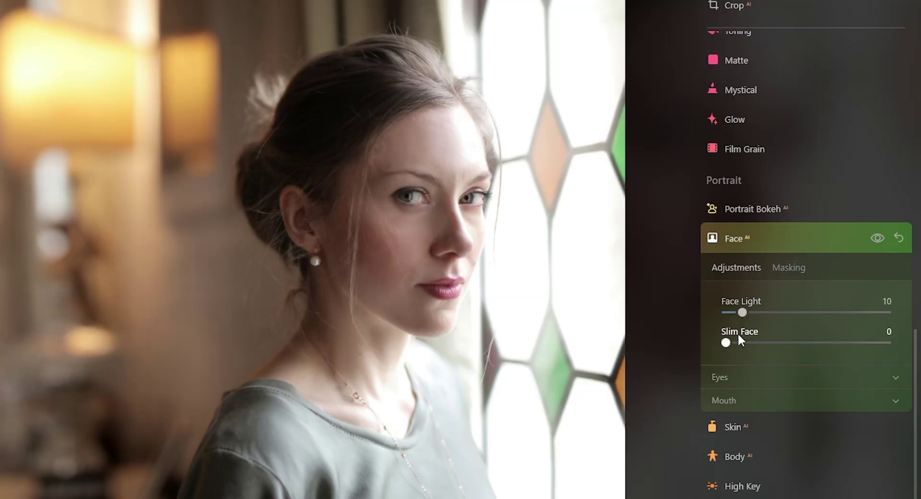
drag(749, 342, 807, 343)
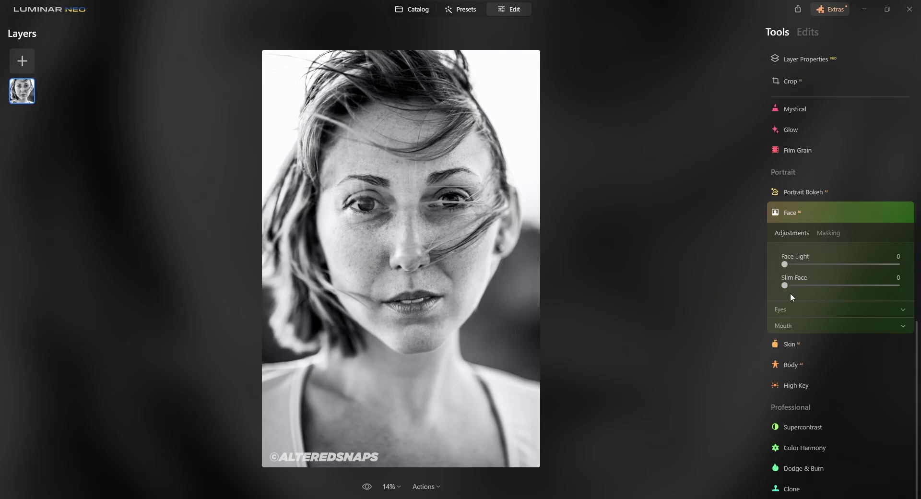
drag(788, 286, 893, 286)
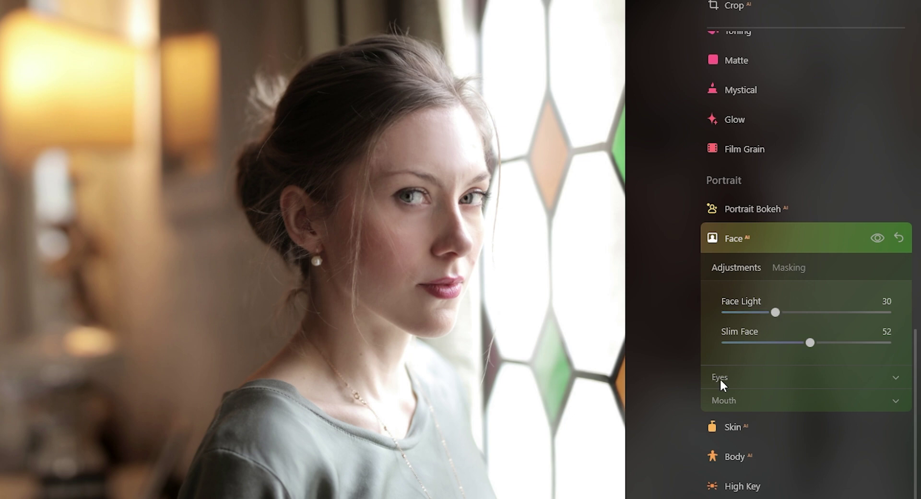
- Expand Eyes and try Blue, Brown and Grey irises before settling on Hazel
click(720, 378)
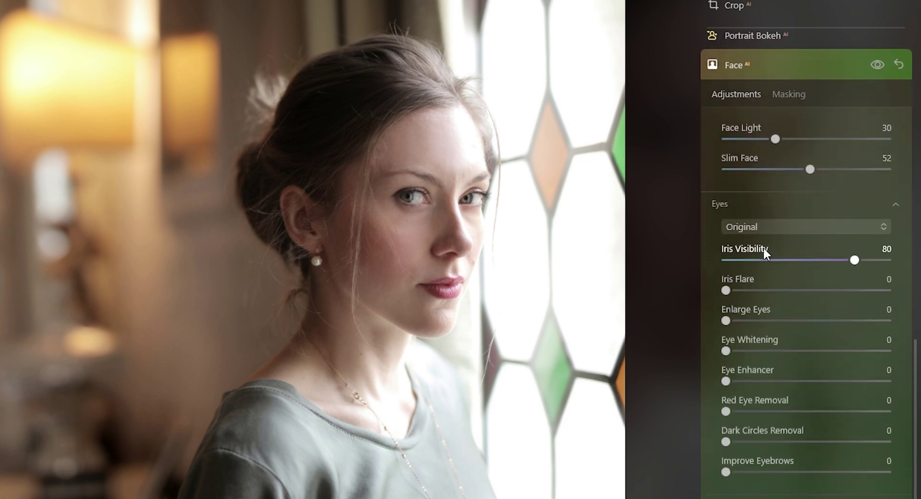
click(768, 233)
click(757, 270)
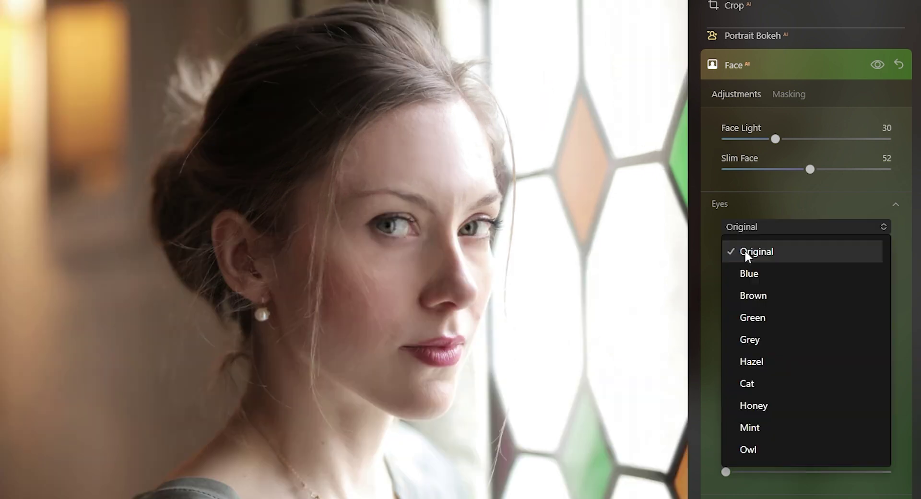
click(752, 296)
click(759, 227)
click(750, 339)
click(758, 229)
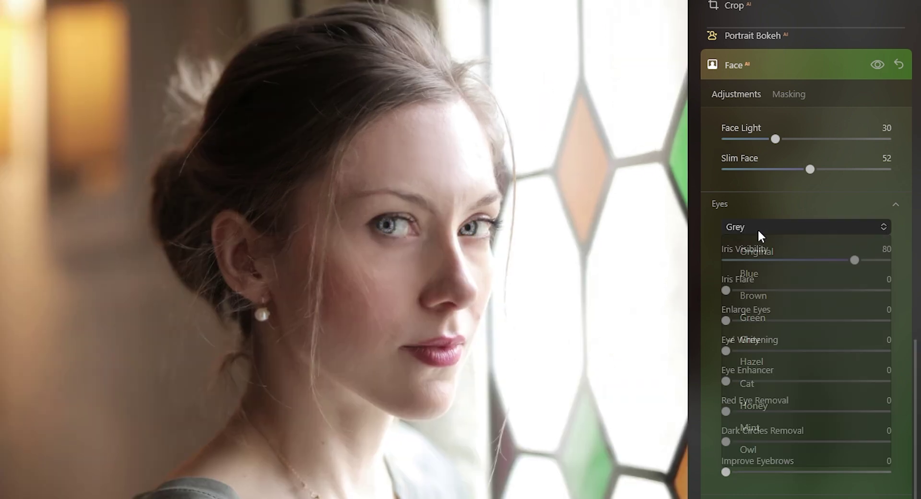
click(751, 361)
- Set Iris Flare 39, Enlarge Eyes 25, Eye Whitening 23, Eye Enhancer 28, Improve Eyebrows 48
click(789, 290)
click(766, 321)
drag(729, 351, 764, 350)
drag(735, 380, 771, 381)
click(387, 257)
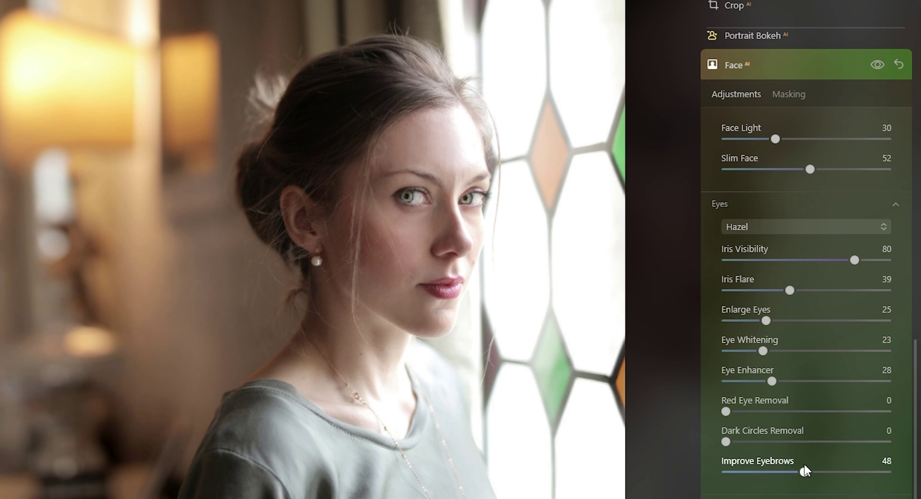
- Toggle the face edits off and on repeatedly to compare with the original
click(876, 66)
click(876, 66)
click(876, 66)
click(876, 66)
click(876, 66)
click(876, 66)
click(876, 66)
click(876, 66)
click(876, 66)
click(876, 66)
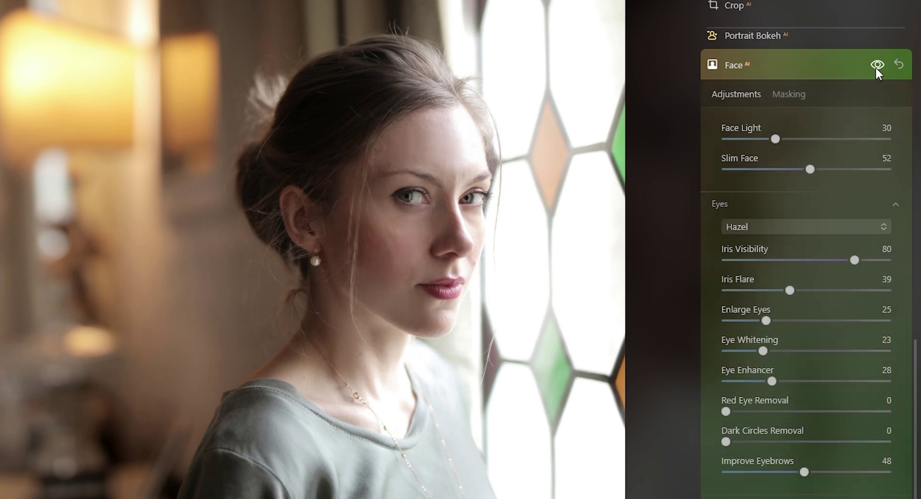
- Raise Lips Saturation, Redness and Darkening to make the lips richer and darker
scroll(762, 427, down, 5)
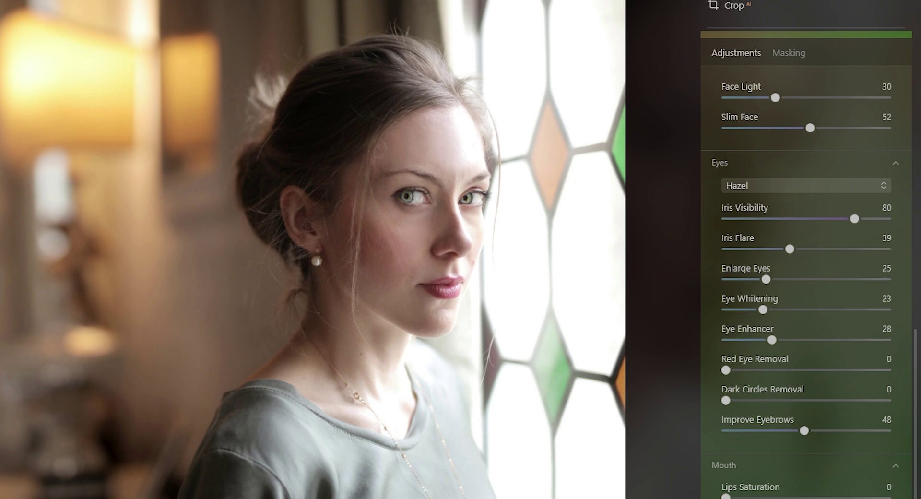
drag(727, 298, 778, 298)
click(784, 329)
drag(763, 330, 766, 329)
drag(730, 357, 833, 362)
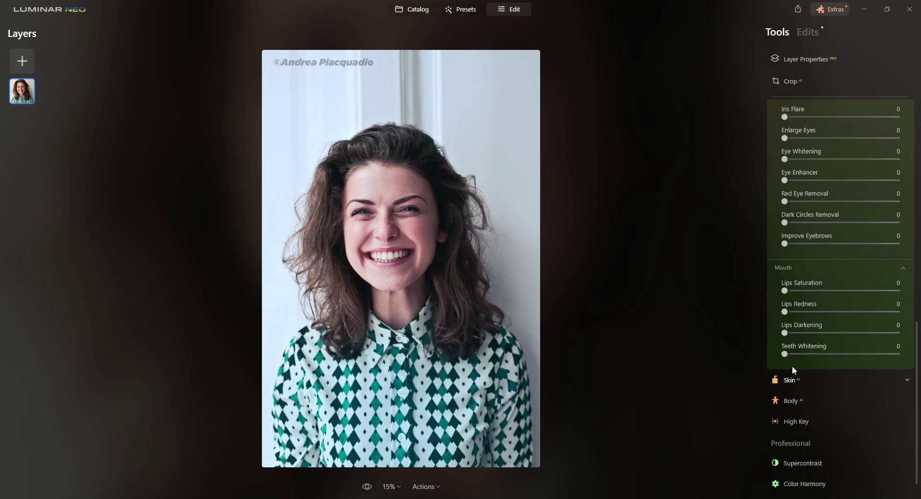
- Whiten the teeth fully, inspect them up close, and expand Skin AI
scroll(792, 366, down, 1)
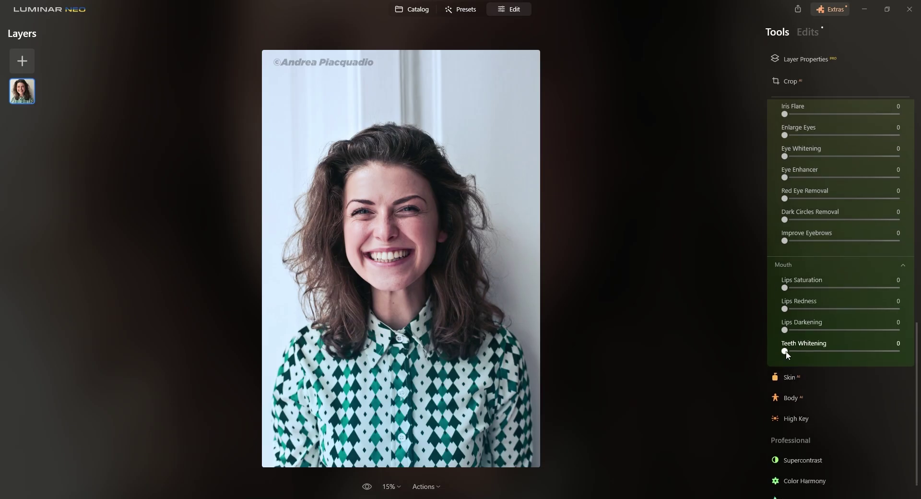
drag(841, 356, 905, 353)
drag(391, 256, 425, 266)
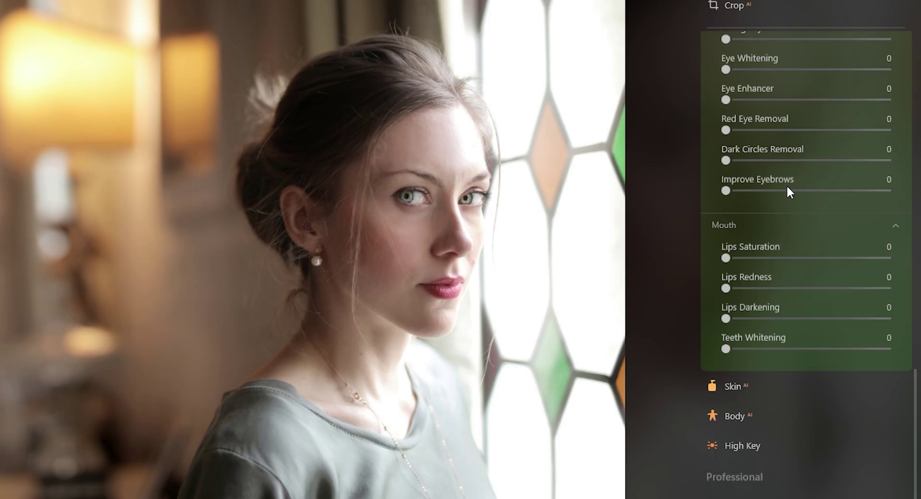
click(810, 379)
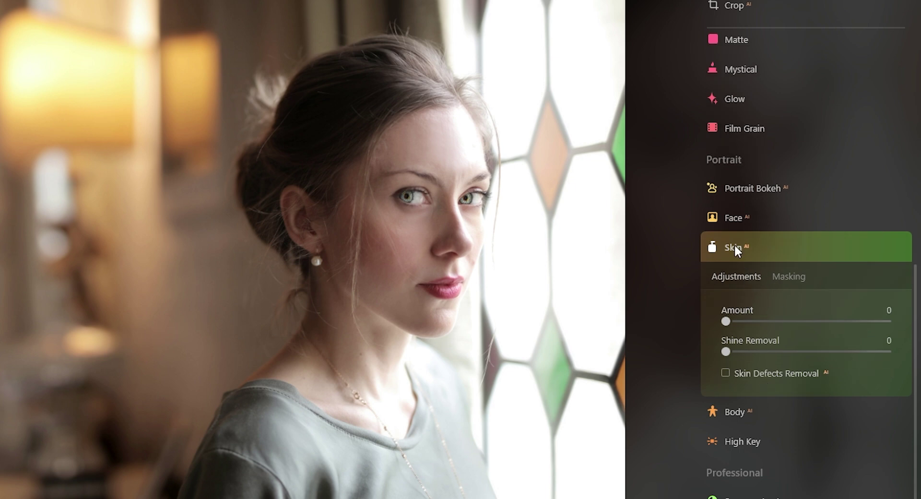
- Turn on Skin Defects Removal, set Skin AI Amount 52 and Shine Removal 64
click(409, 249)
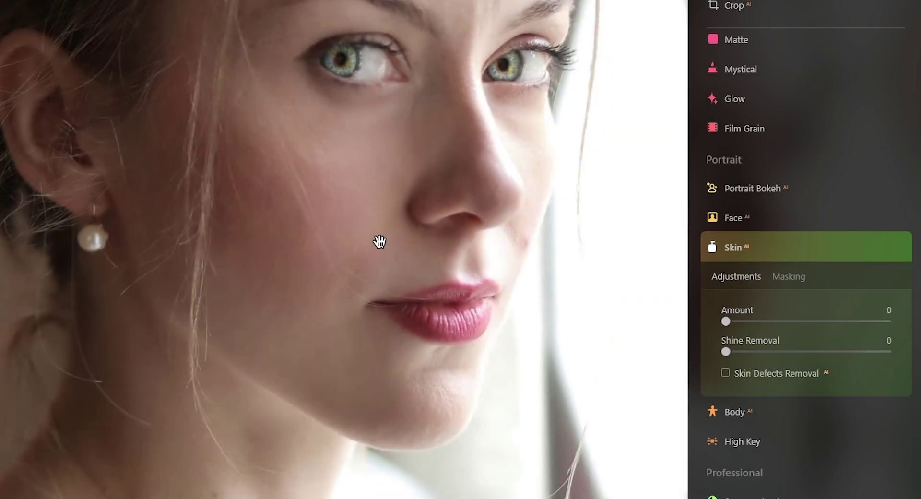
drag(739, 321, 810, 322)
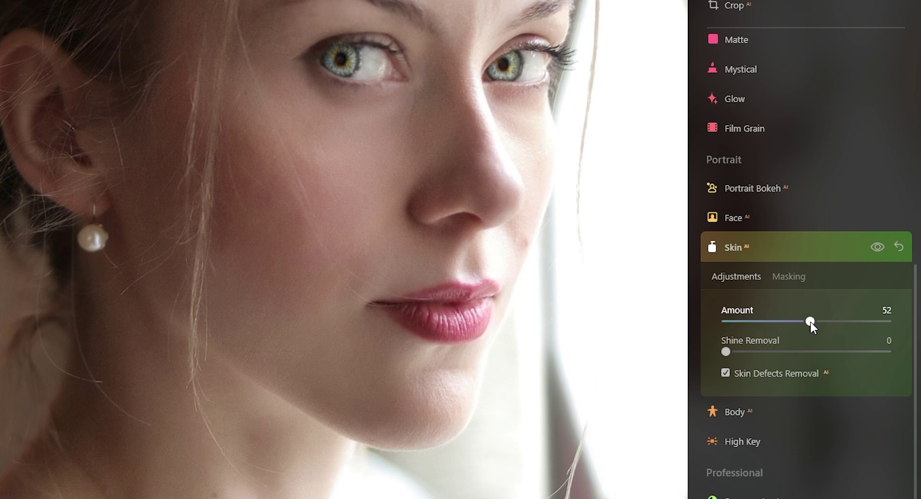
key(ctrl+0)
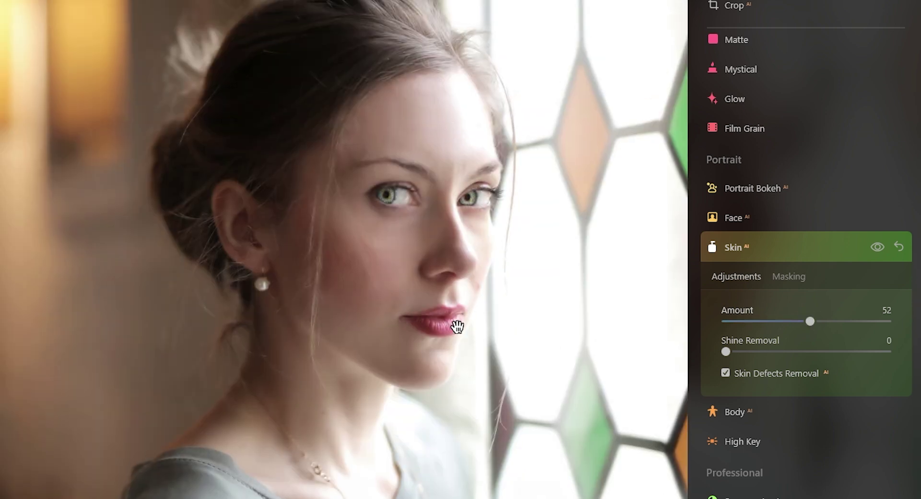
drag(730, 351, 830, 352)
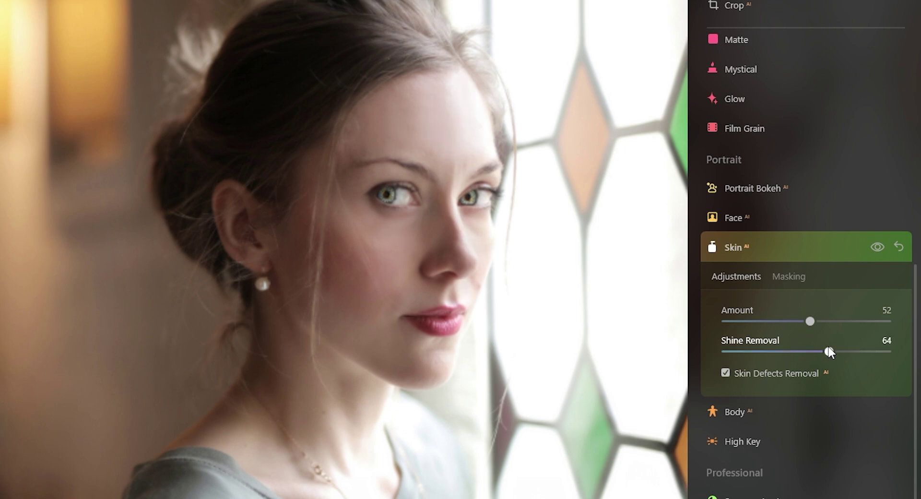
- Compare the skin smoothing on and off, restore the full view, and return to the catalog
click(874, 247)
click(874, 247)
click(874, 247)
click(874, 246)
click(439, 224)
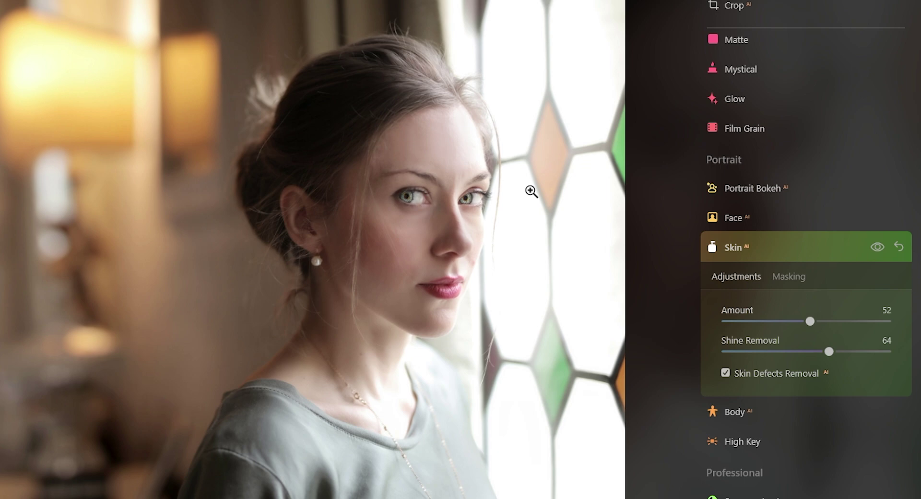
click(411, 11)
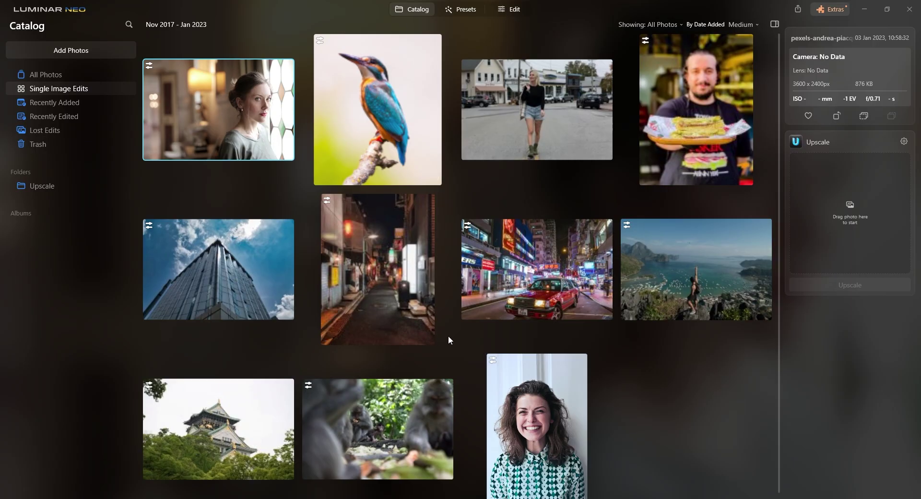
- Open the street photo of the walking woman in Edit with Portrait Bokeh AI expanded
double_click(536, 79)
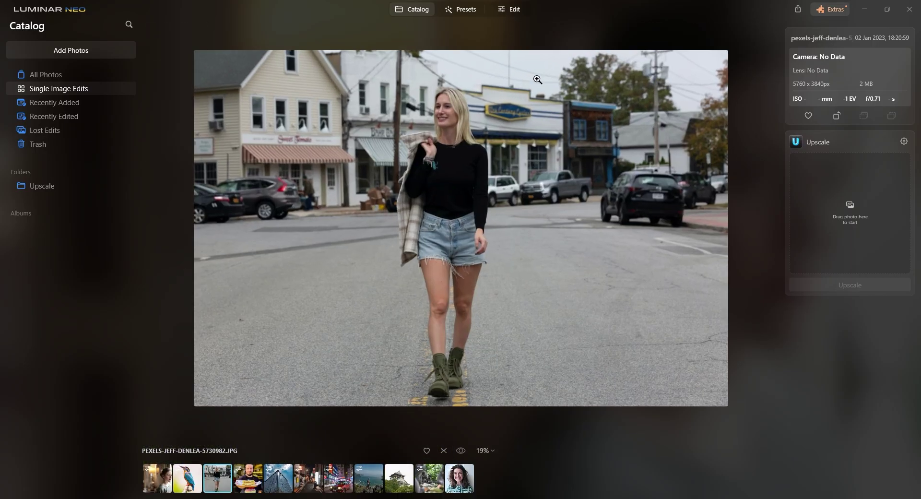
click(505, 13)
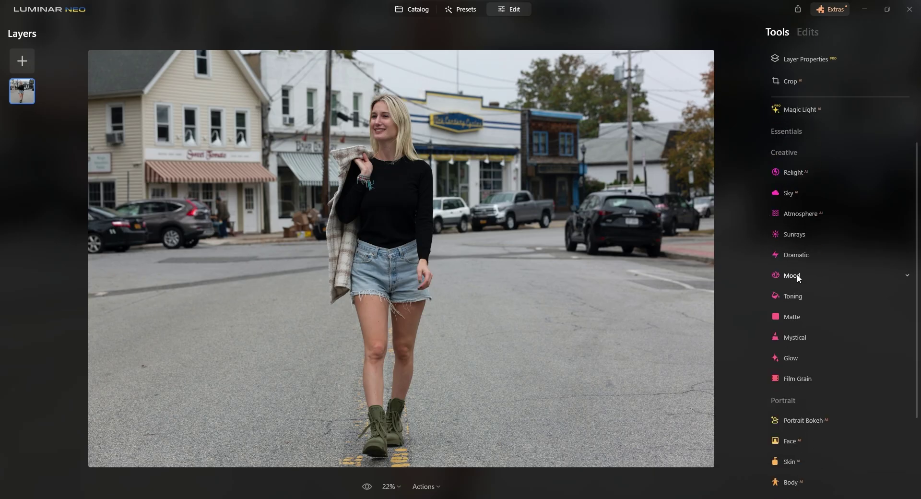
scroll(797, 274, down, 2)
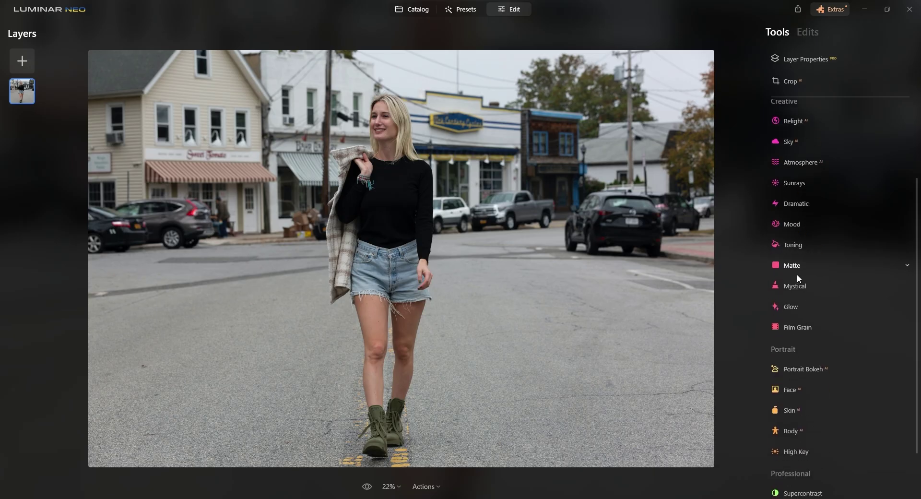
click(805, 368)
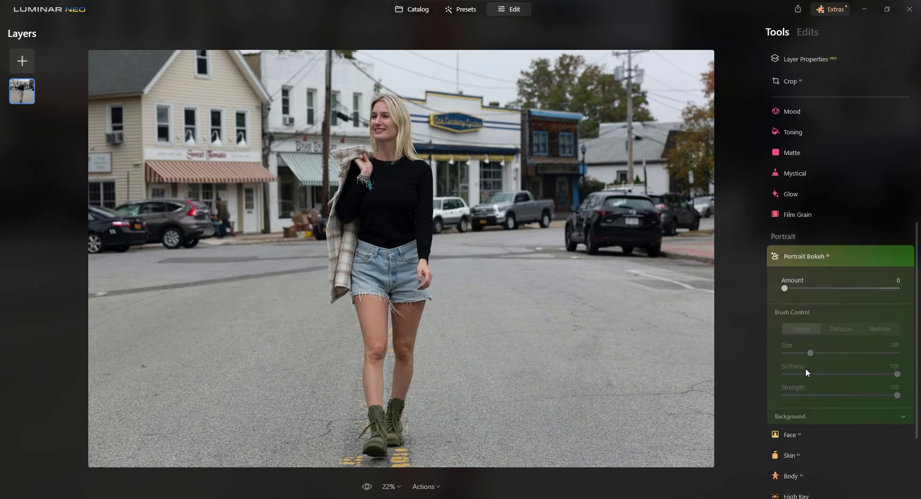
- Blur the background to Amount 25, darken it to Brightness -9, then pick the coastline photo
drag(787, 286, 814, 287)
click(903, 414)
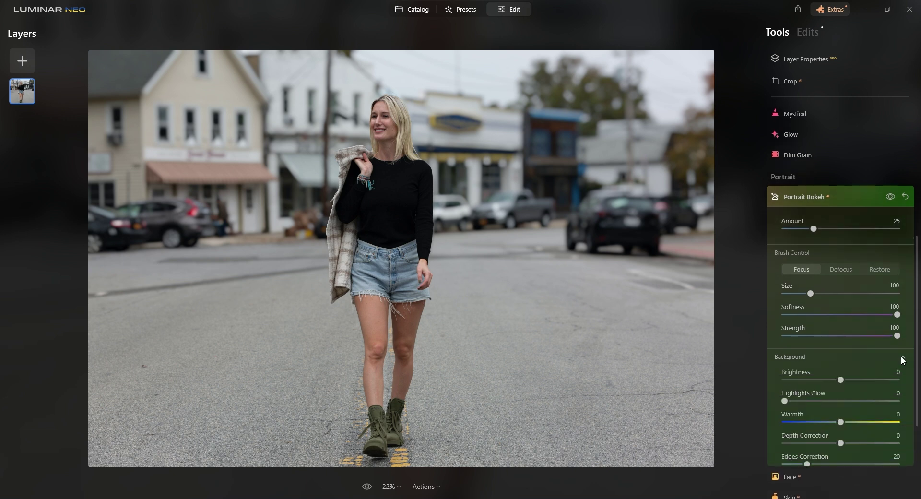
mouse_move(840, 379)
mouse_down()
mouse_move(793, 382)
mouse_move(835, 381)
mouse_up()
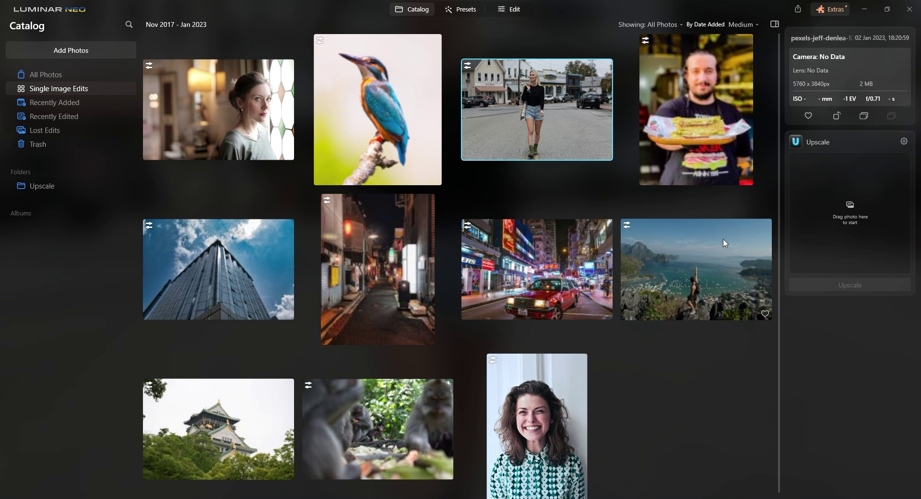
click(724, 243)
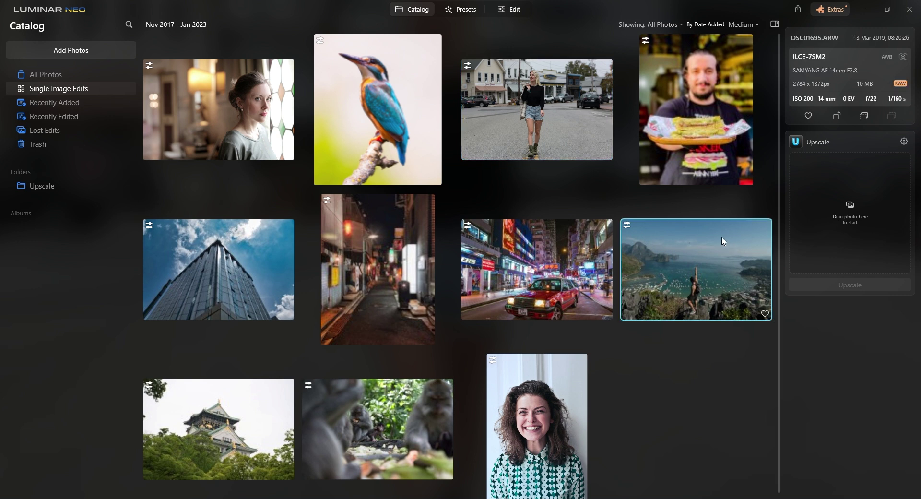
- Open the coastline photo in Sky AI and replace its sky with Blue Sky 5
click(493, 10)
scroll(799, 232, down, 3)
click(804, 233)
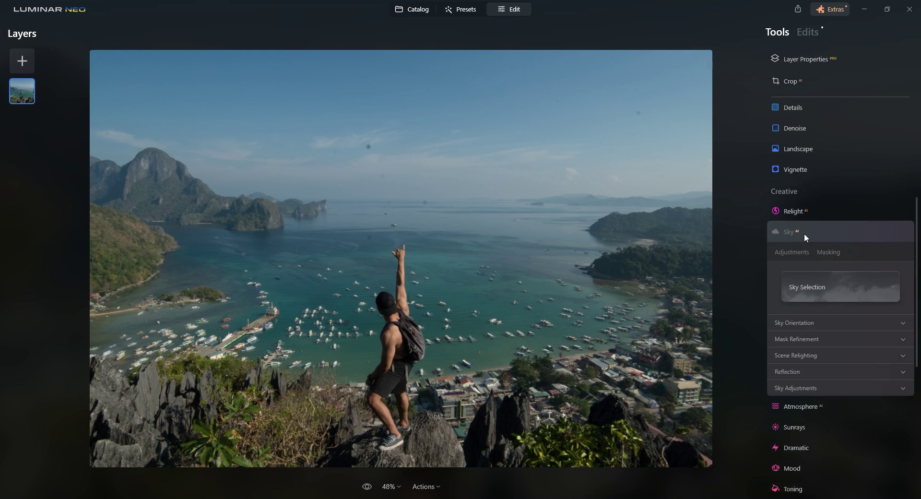
click(804, 287)
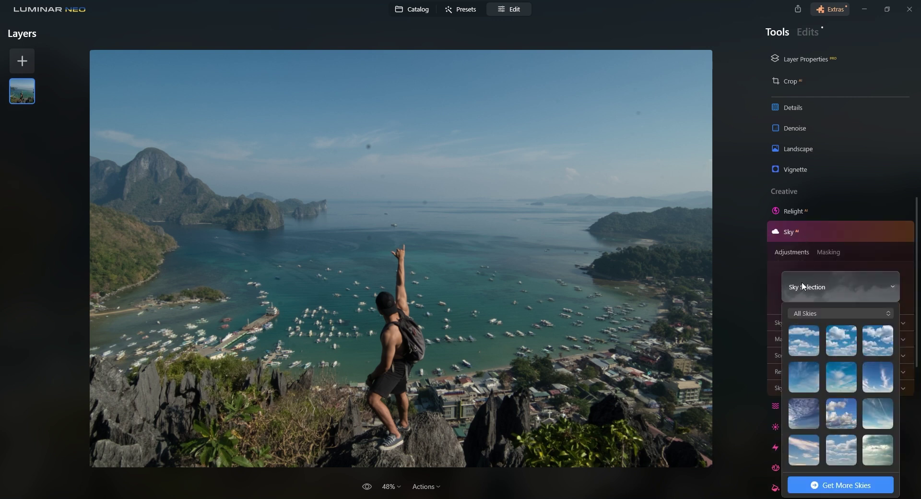
click(842, 377)
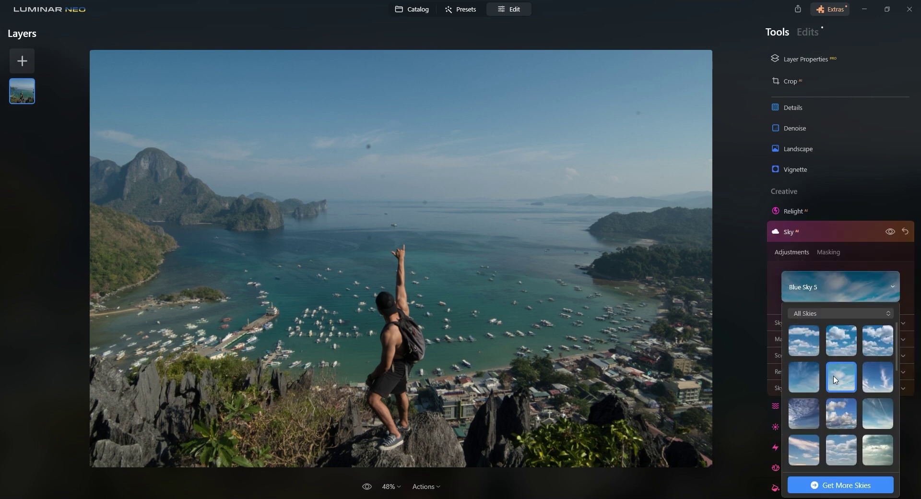
click(851, 280)
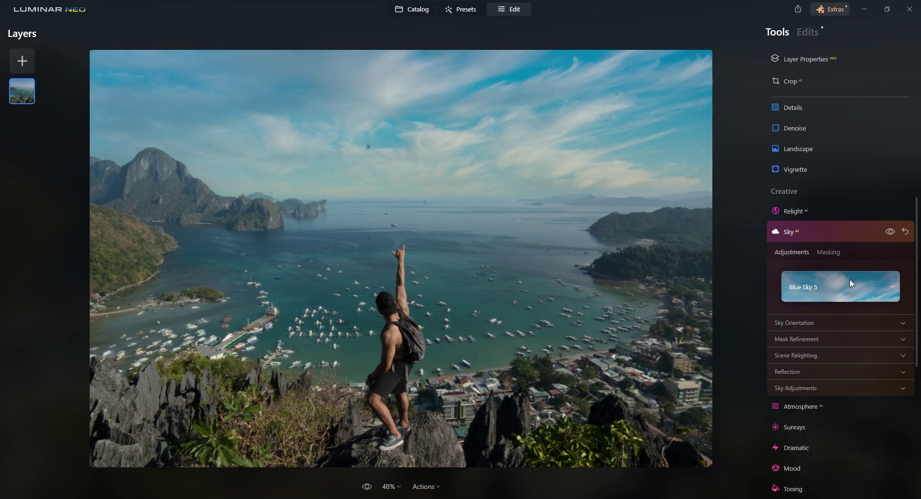
- Shift the sky sideways, try Blue Sky 1, and nudge the horizon position to -3
click(844, 322)
drag(841, 388, 830, 389)
click(853, 292)
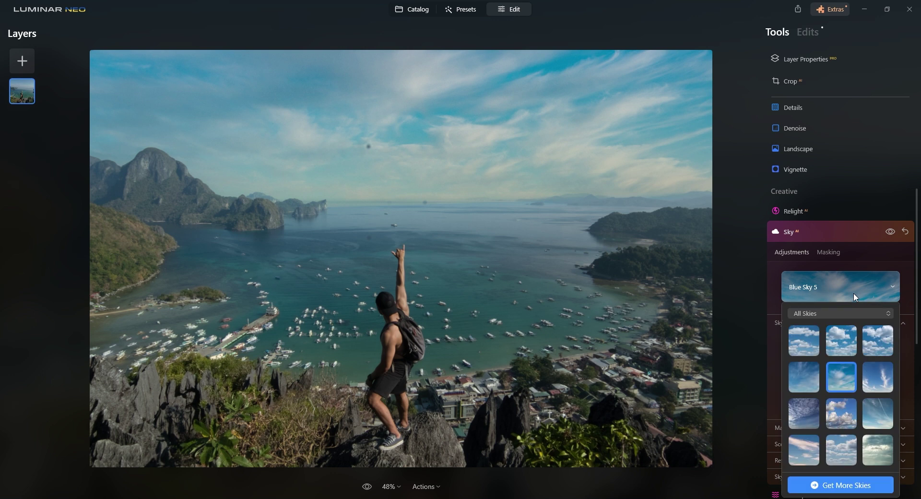
click(816, 341)
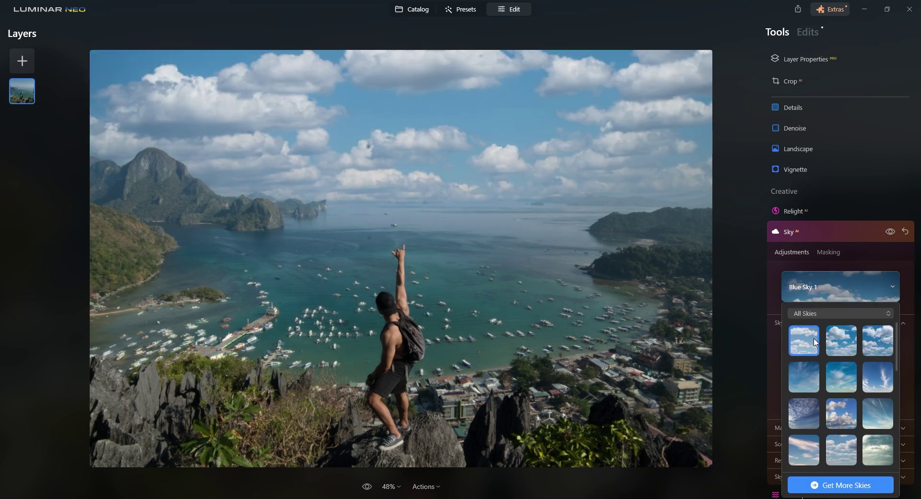
click(839, 297)
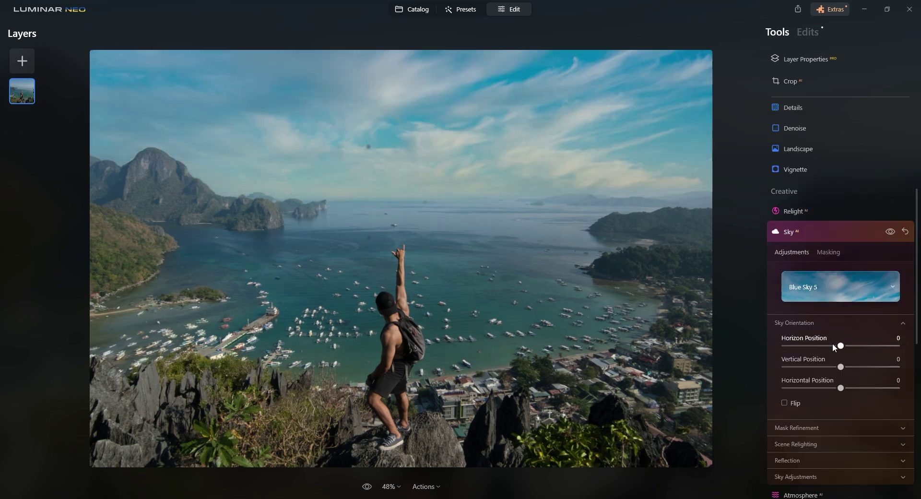
drag(843, 348, 846, 367)
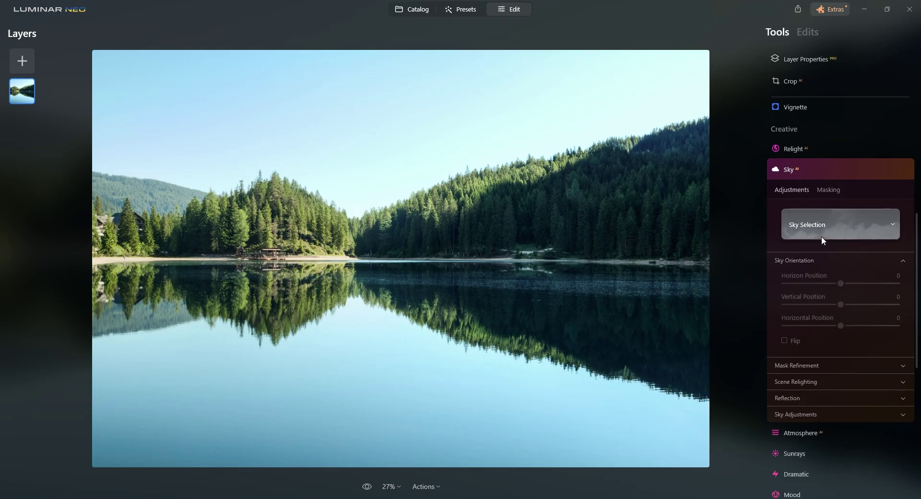
- Give the lake photo the Blue Sky 5 sky with Reflection Amount 76 and Water Blur 7
click(822, 236)
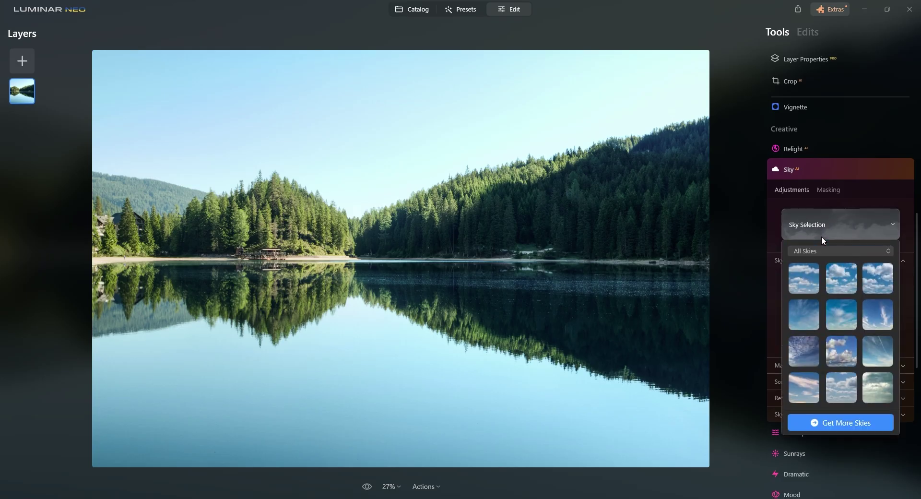
click(849, 307)
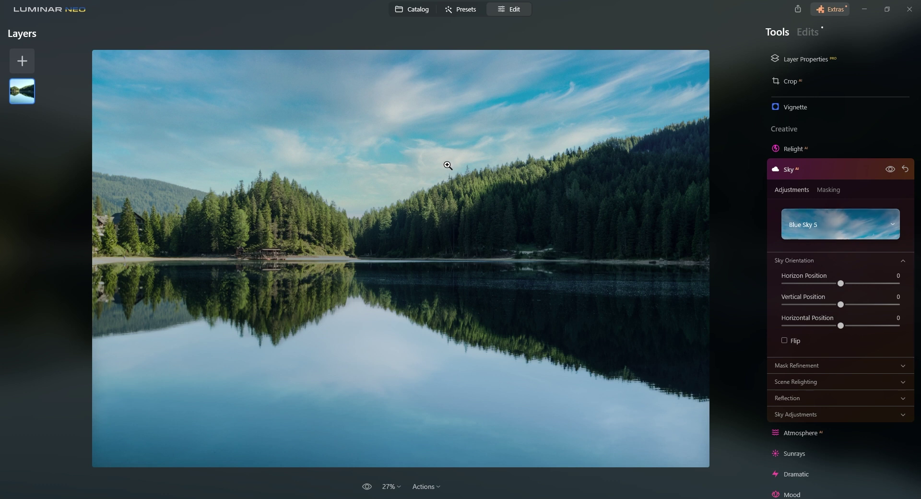
click(798, 398)
drag(839, 420, 870, 421)
mouse_move(785, 442)
mouse_down()
mouse_move(832, 442)
mouse_move(792, 442)
mouse_up()
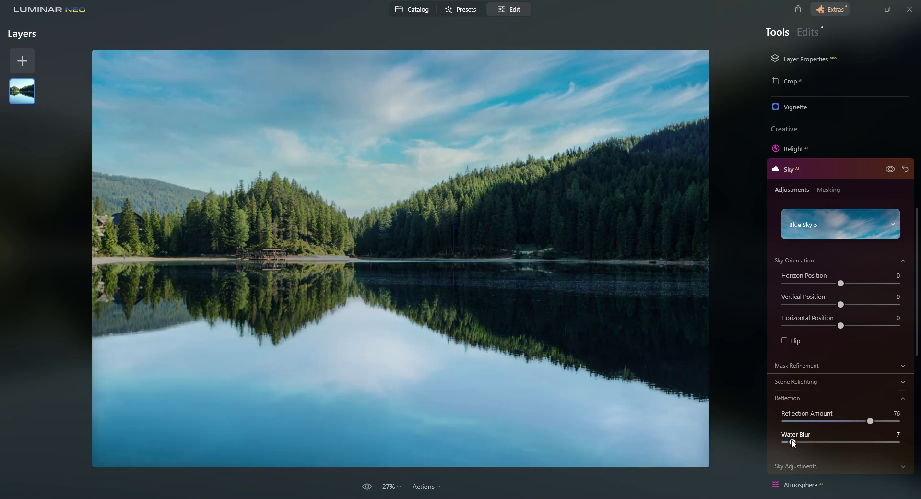
- Zoom the lake photo to 100% to check the sky edge along the right hillside
click(787, 399)
double_click(439, 175)
drag(408, 167, 541, 193)
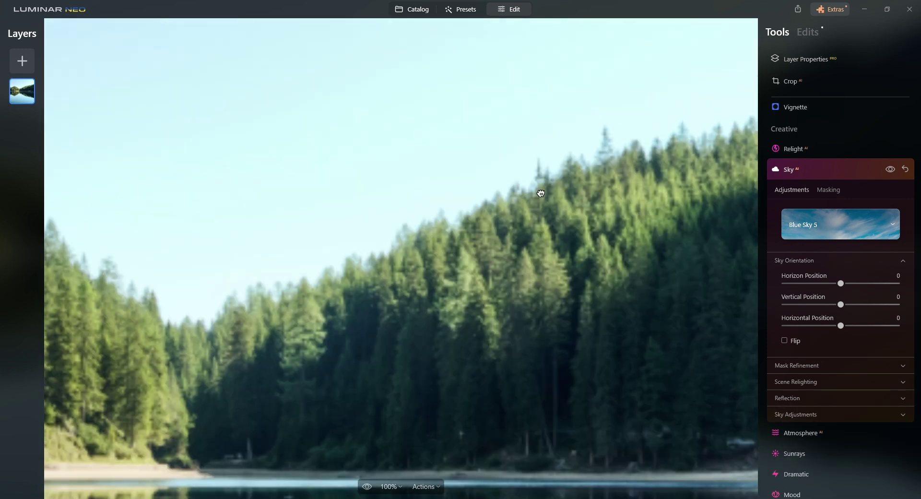
double_click(405, 224)
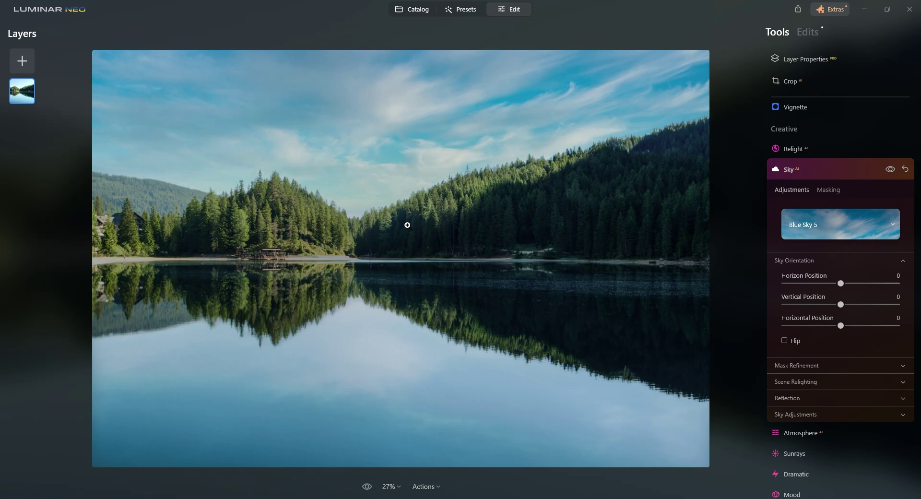
click(787, 398)
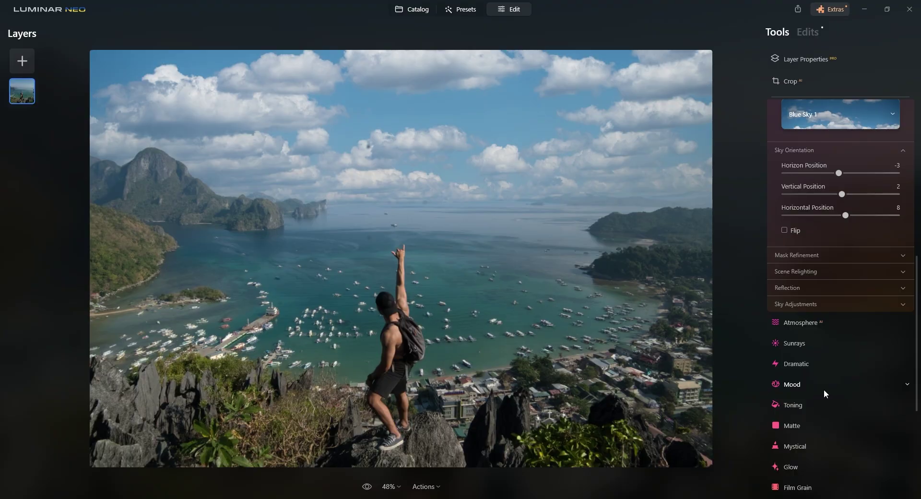
- Zoom into the coastline sky, auto-remove dust spots, and erase the dark sky blemish
scroll(824, 390, up, 8)
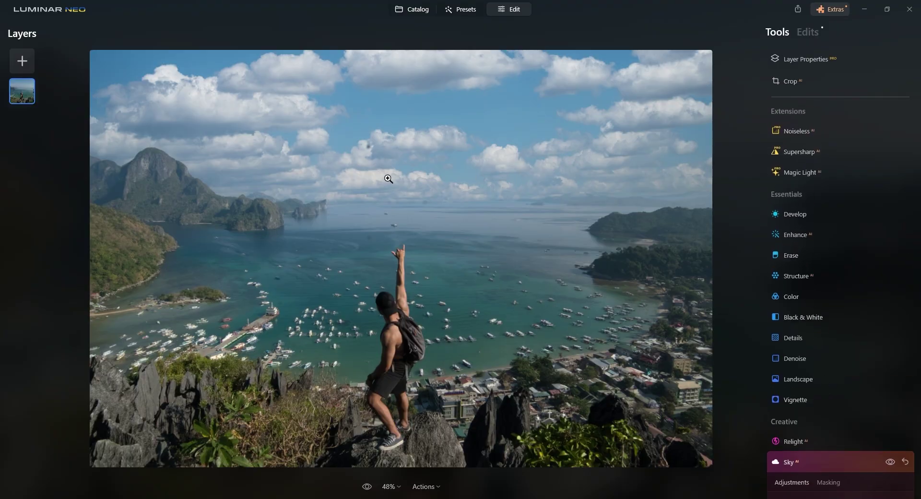
click(366, 145)
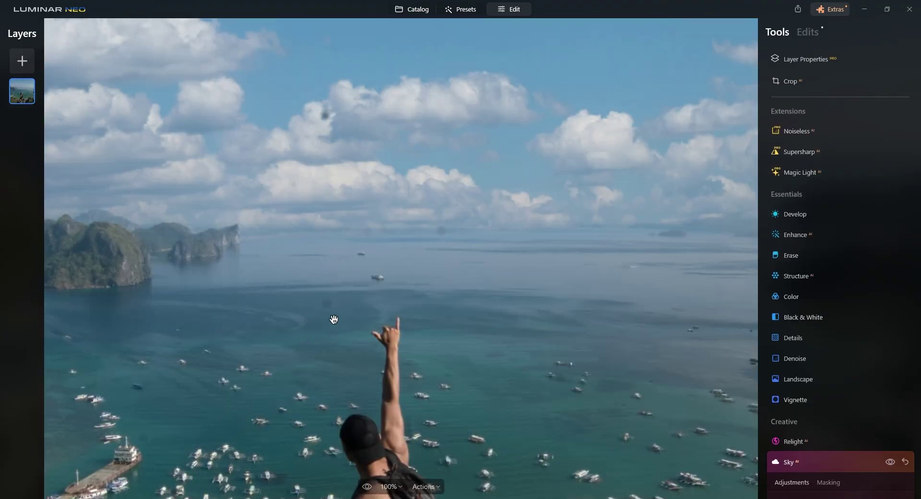
click(796, 254)
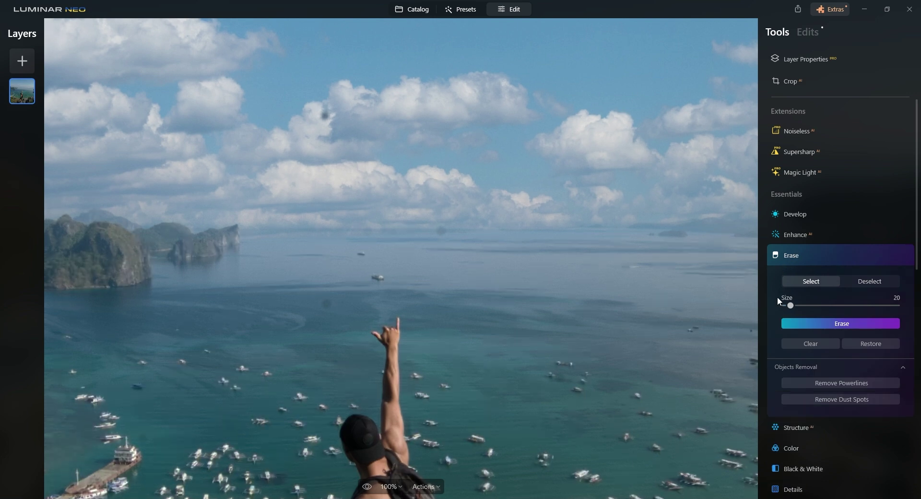
click(848, 399)
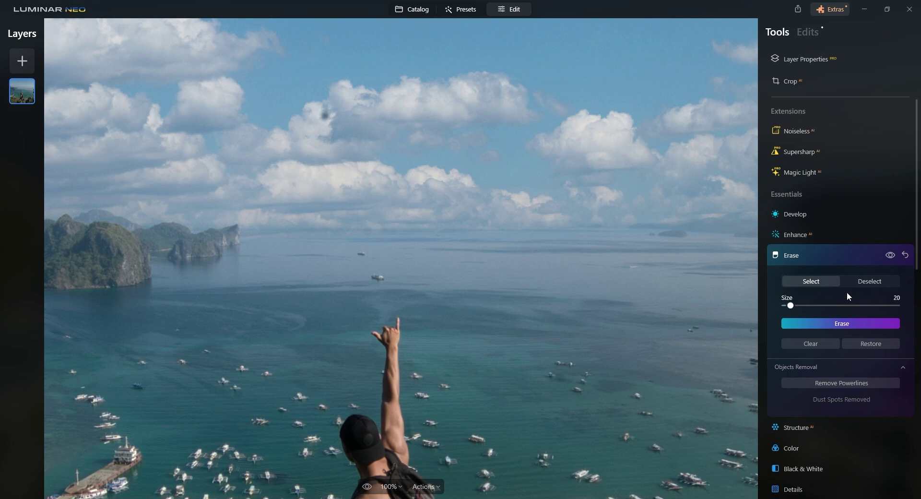
click(323, 116)
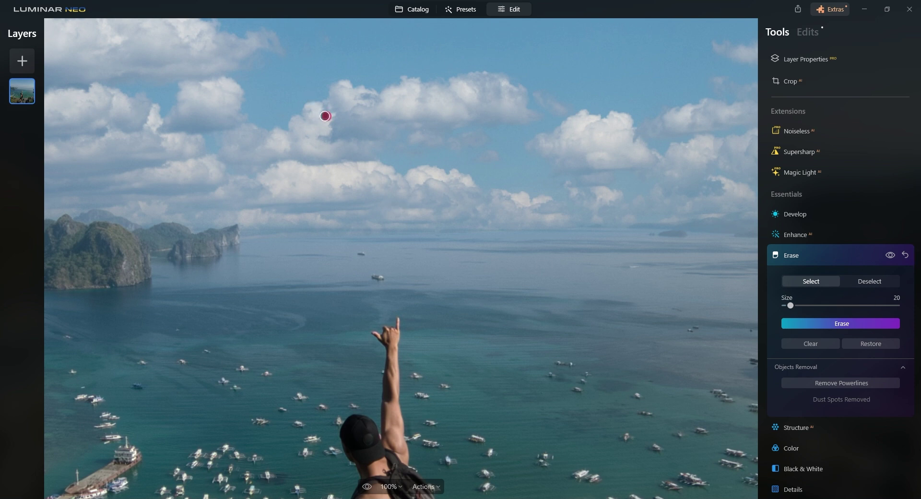
click(857, 326)
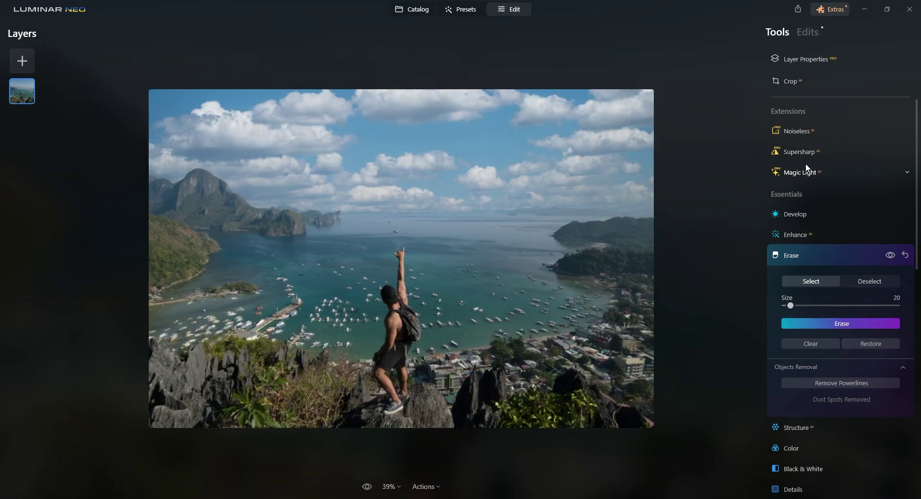
- Set Enhance AI Accent to 48 and Sky Enhancer to 14, checking against the original
click(810, 234)
drag(785, 286, 802, 308)
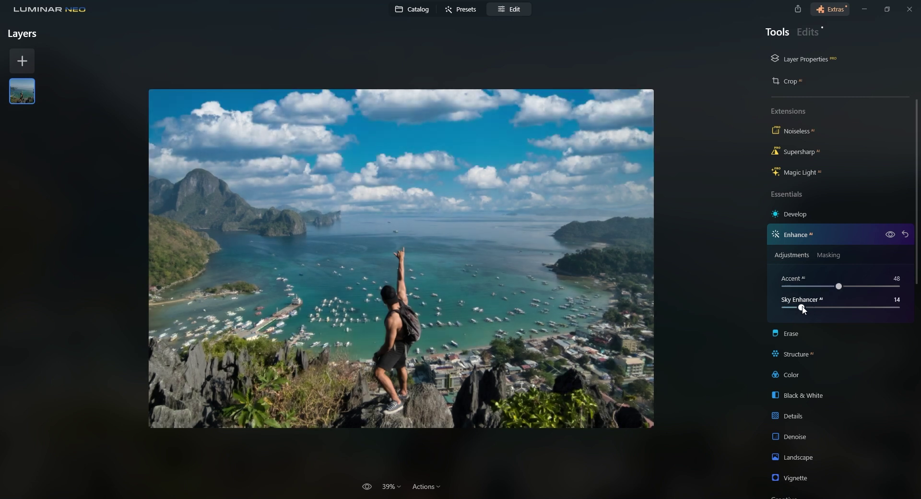
click(366, 487)
click(366, 487)
- Relight the coastline photo with Brightness Near 46, Far 5 and Depth 55
scroll(791, 351, down, 3)
click(793, 348)
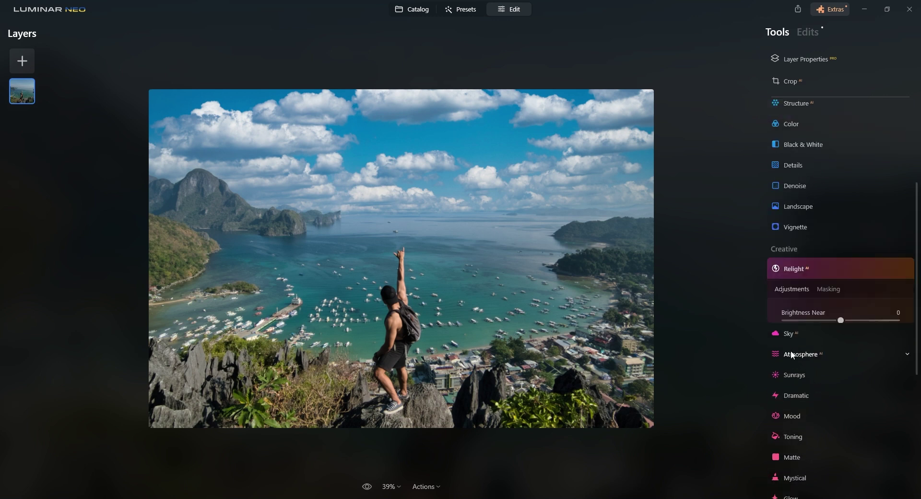
drag(840, 320, 843, 341)
mouse_move(840, 362)
mouse_down()
mouse_move(886, 363)
mouse_move(771, 361)
mouse_move(849, 367)
mouse_up()
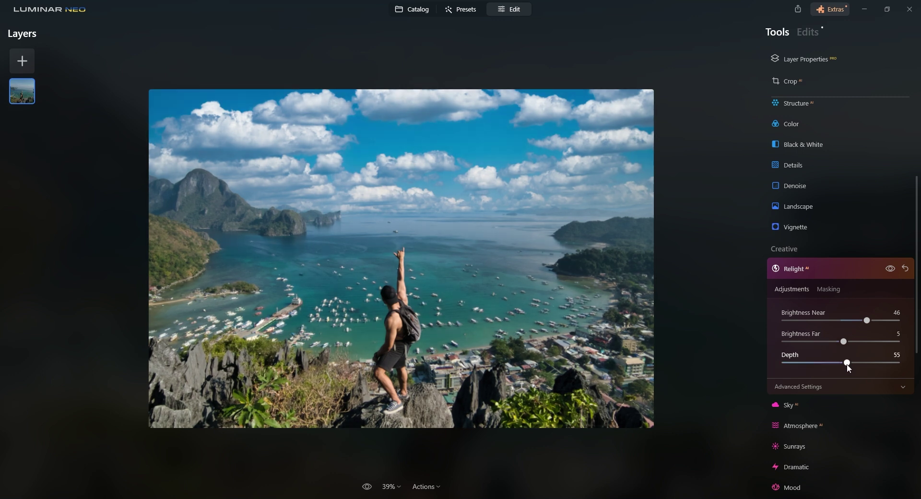
click(842, 269)
- Compare the relit coastline photo with the unedited original, ending on the edited version
click(367, 487)
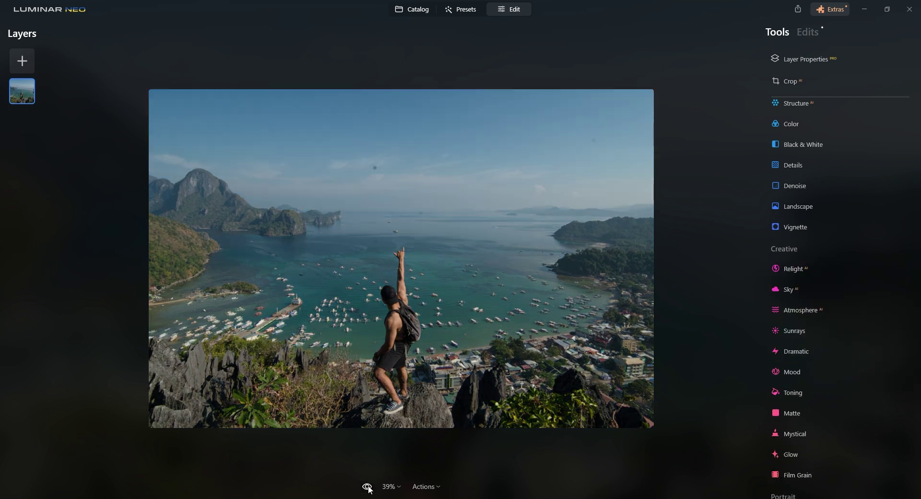
click(367, 486)
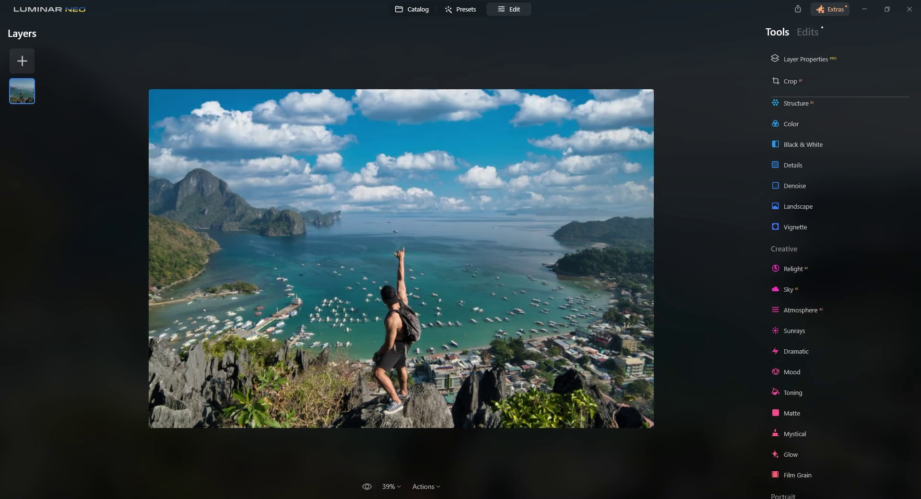
click(367, 487)
click(367, 486)
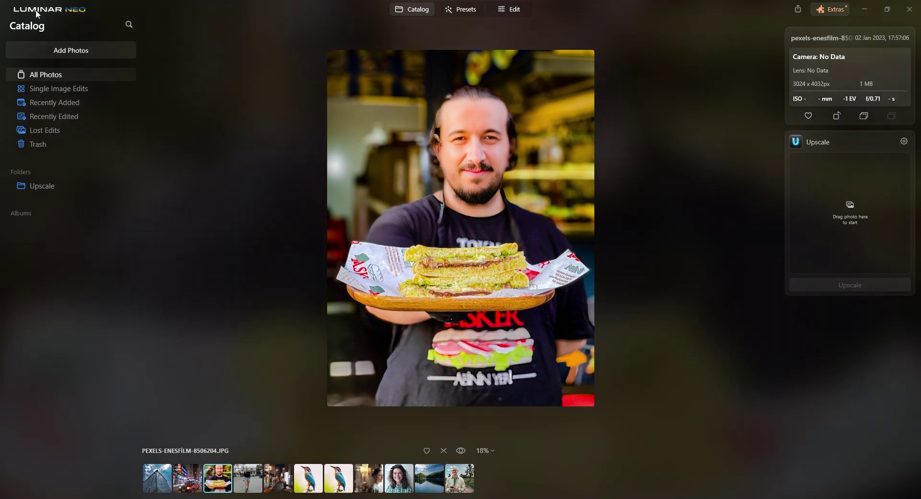
- Export the sandwich photo as a 3024 × 4032 sRGB JPEG at quality 100
click(37, 11)
mouse_move(36, 28)
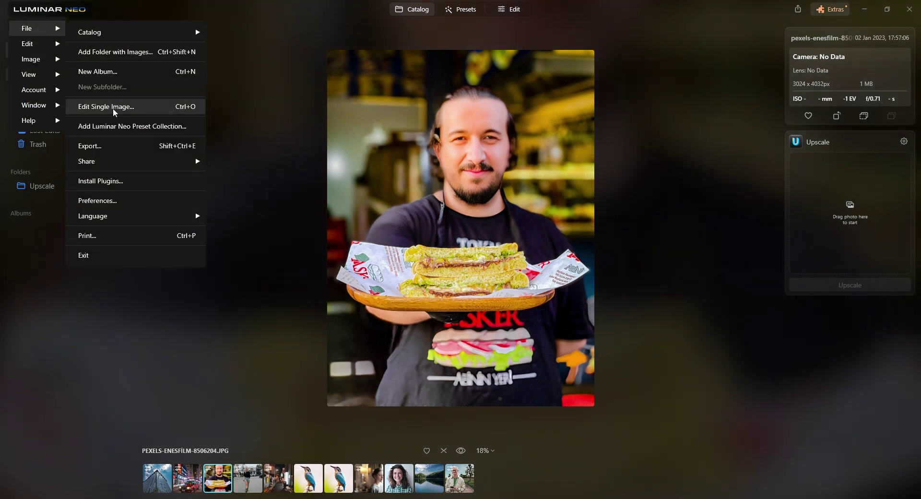
click(108, 151)
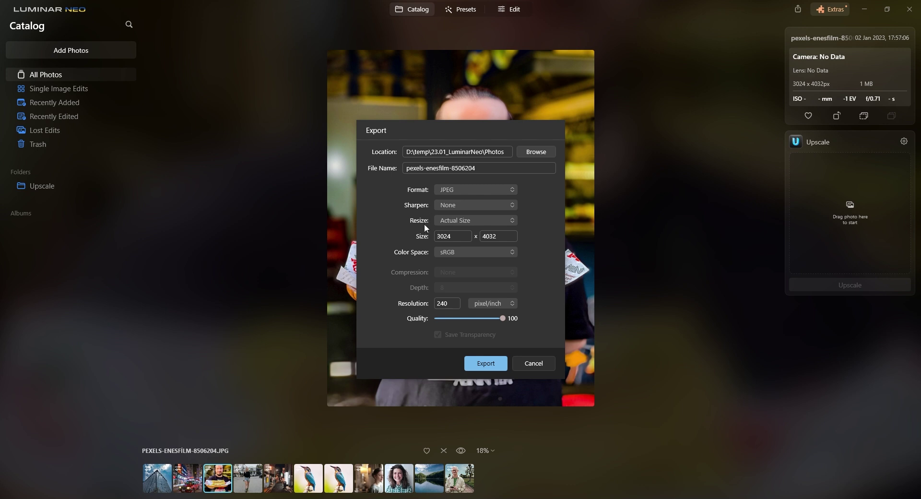
click(486, 363)
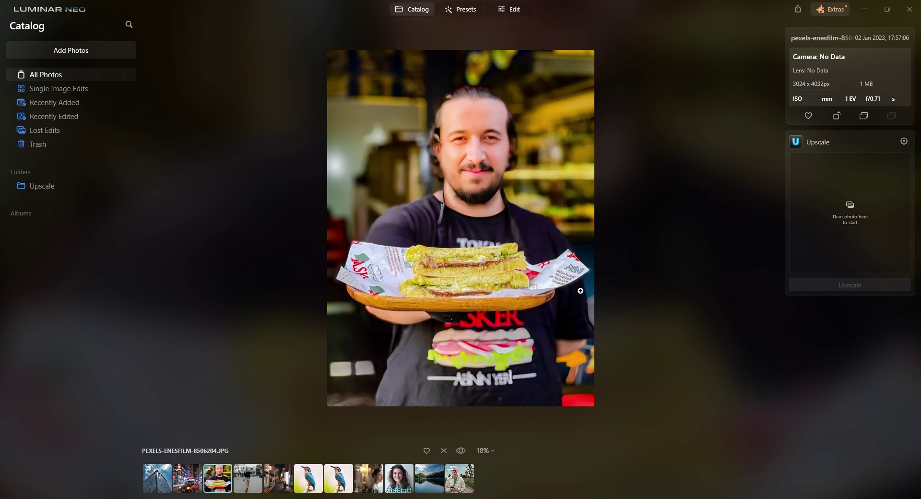